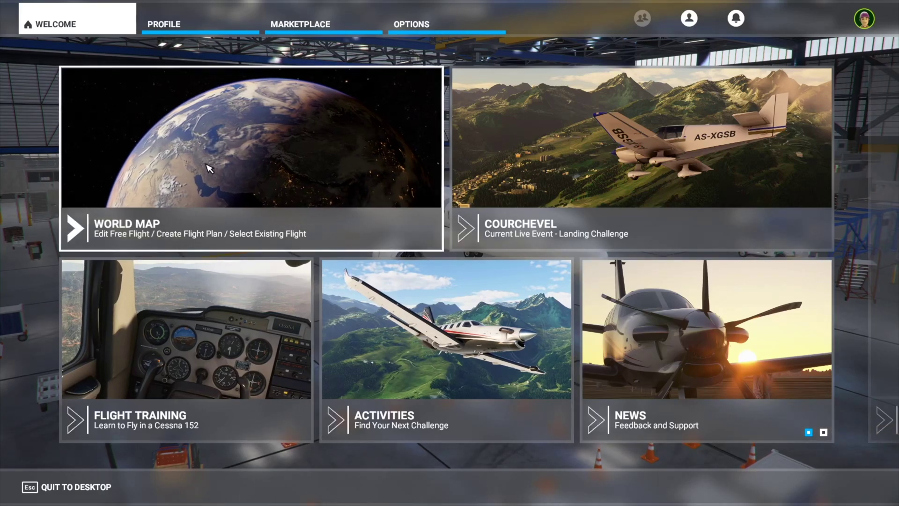
Step: Open the World Map from the main menu, with the A320neo loaded
click(215, 153)
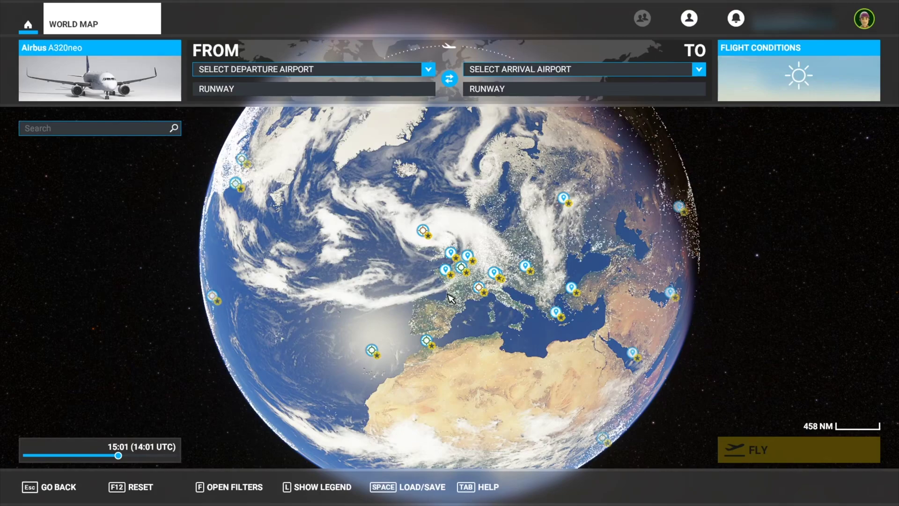
scroll(493, 282, up, 1)
drag(493, 283, 578, 257)
scroll(379, 262, down, 3)
drag(445, 236, 297, 211)
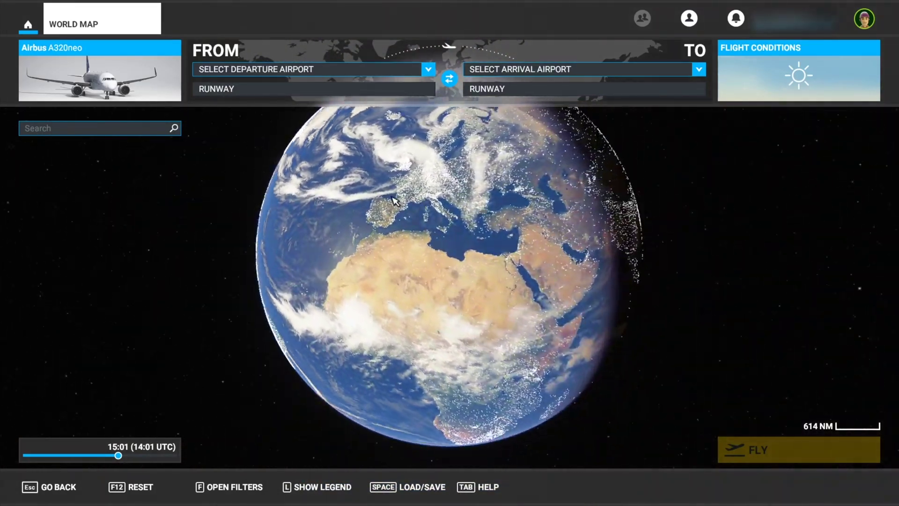
click(106, 73)
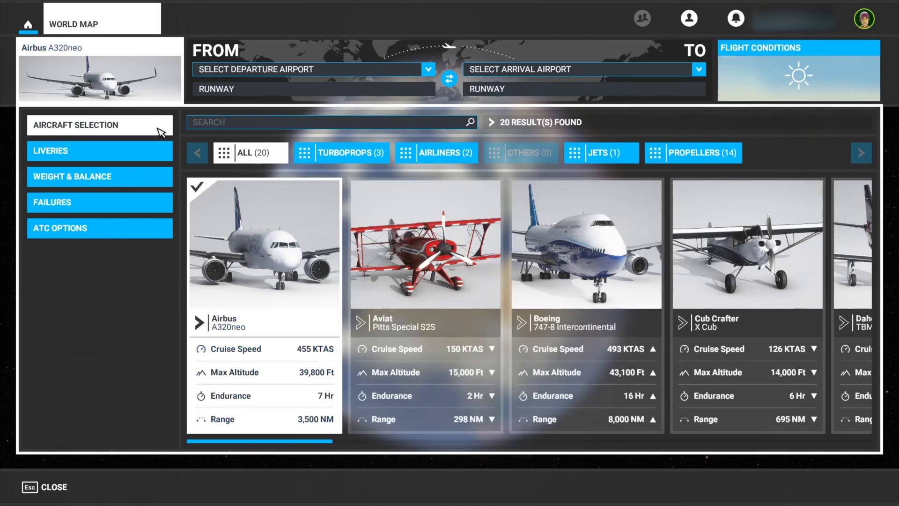
click(135, 86)
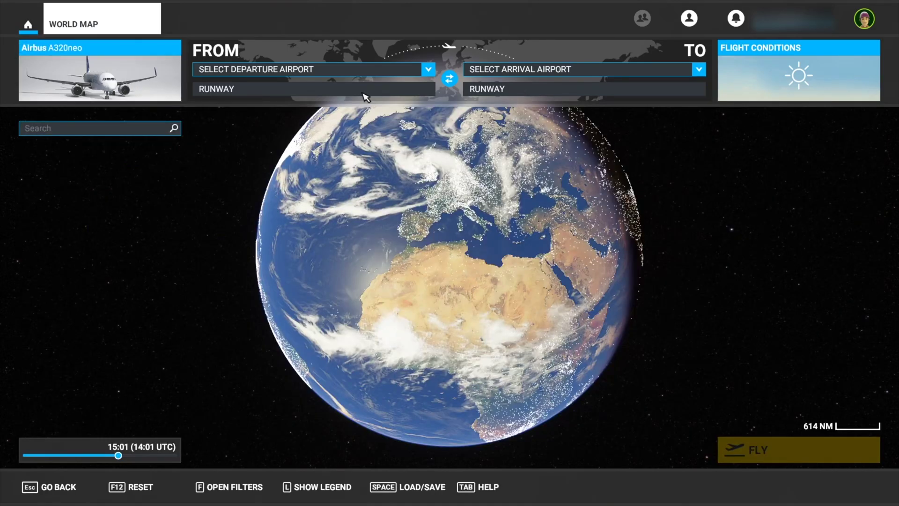
Step: Set London Heathrow (EGLL) as the departure airport
click(331, 73)
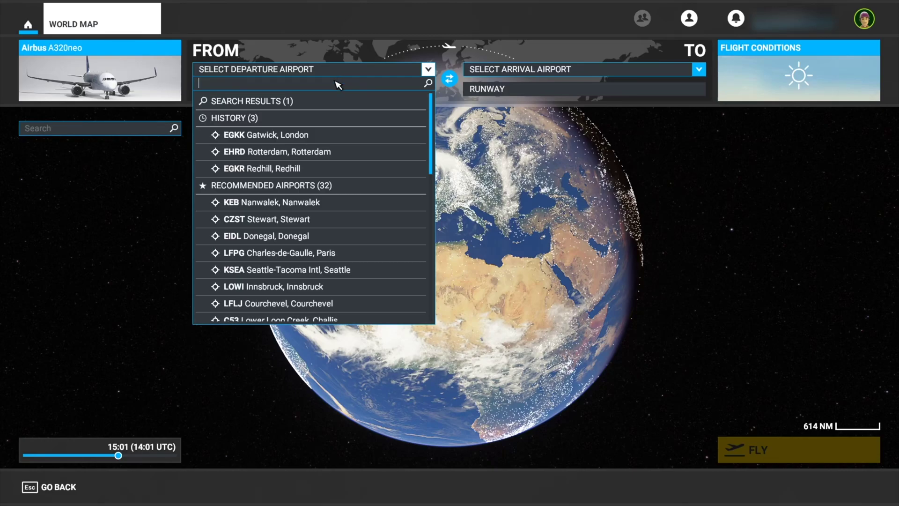
text(hea)
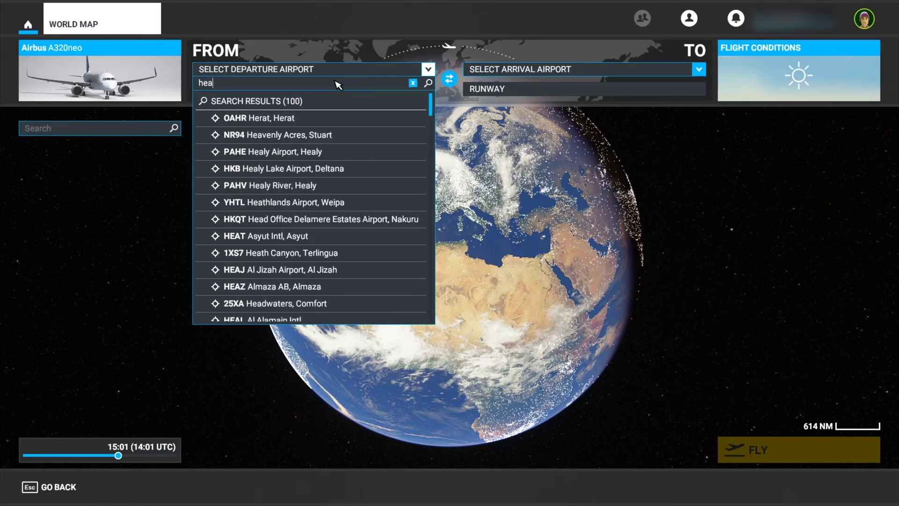
text(throw)
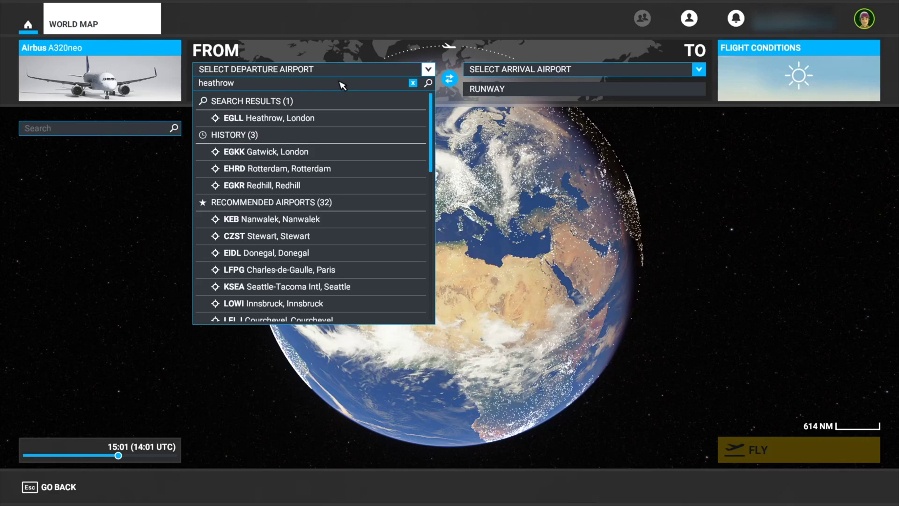
click(283, 119)
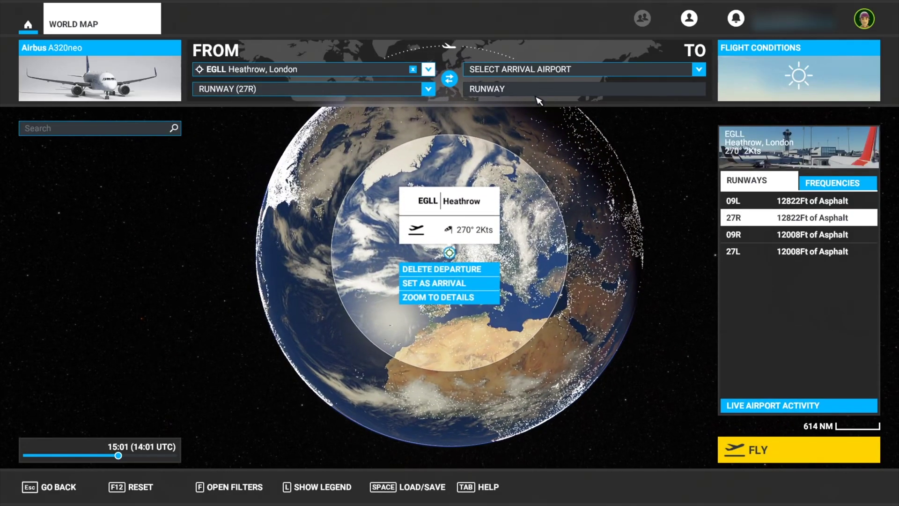
Step: Set Berlin Tegel (EDDT) as the arrival airport
click(699, 69)
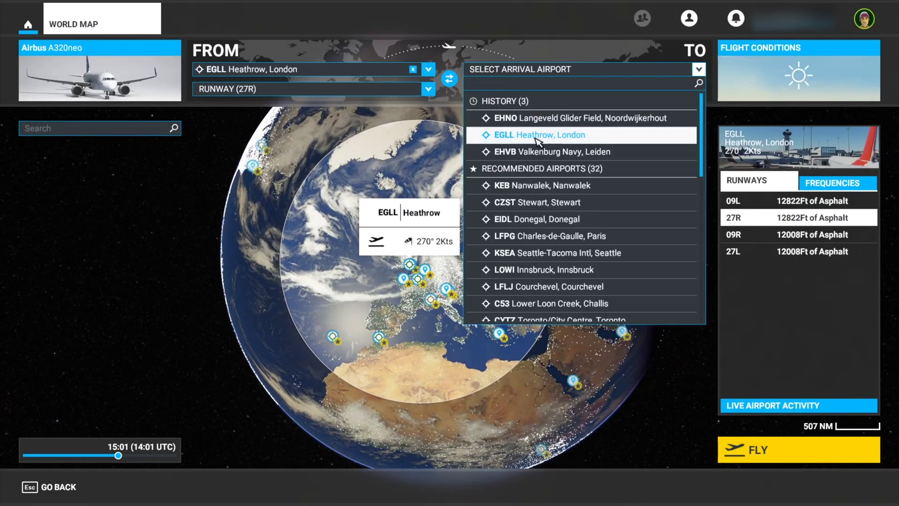
text(berl)
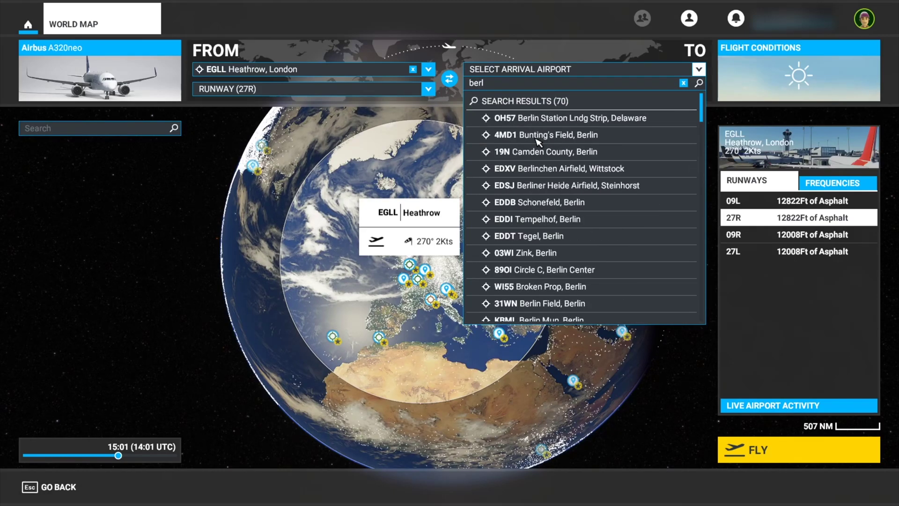
text(in)
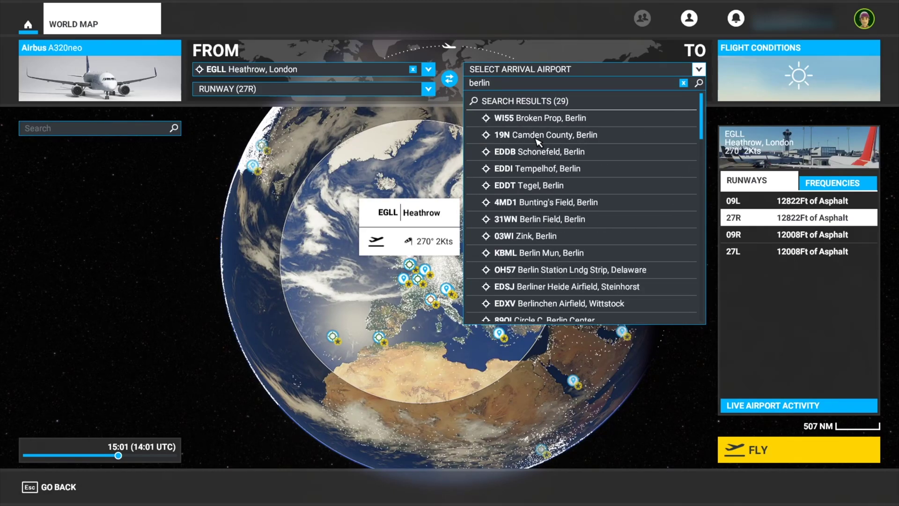
click(580, 185)
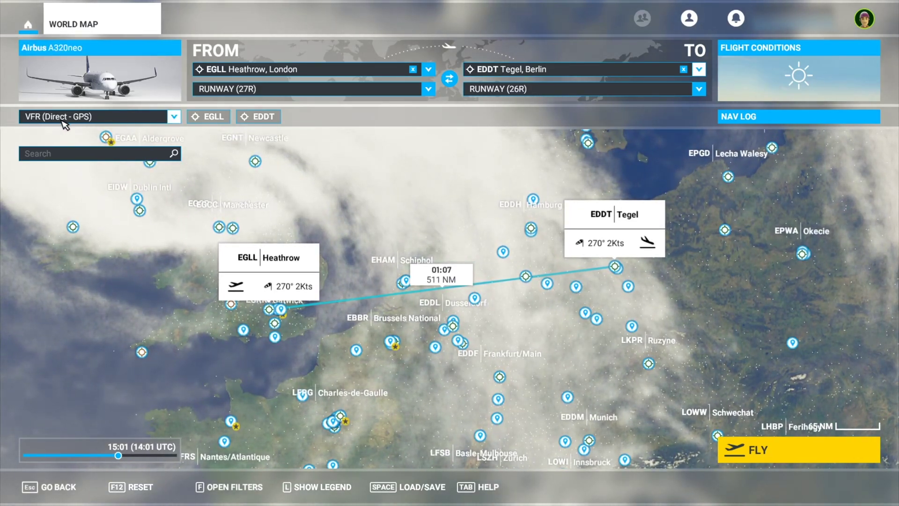
Step: Open the route-type list for the 511 NM VFR Direct-GPS Heathrow–Tegel route
click(64, 122)
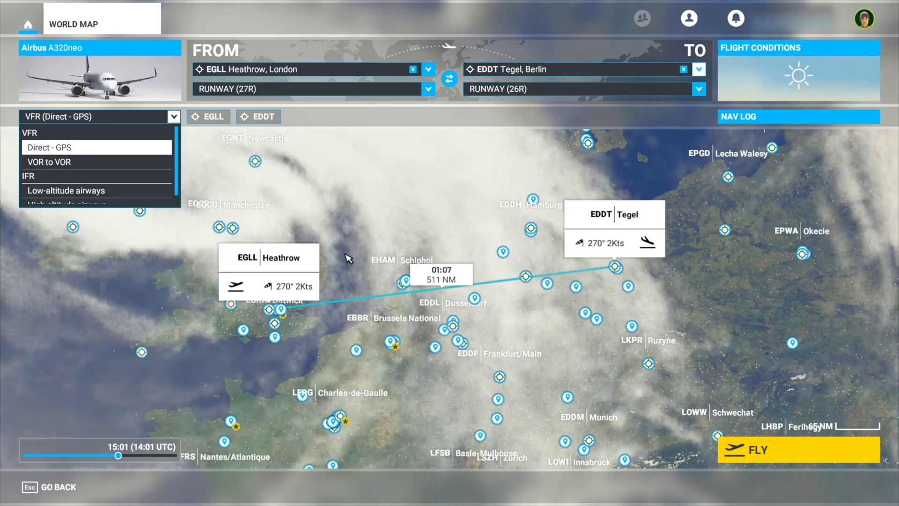
scroll(346, 262, up, 5)
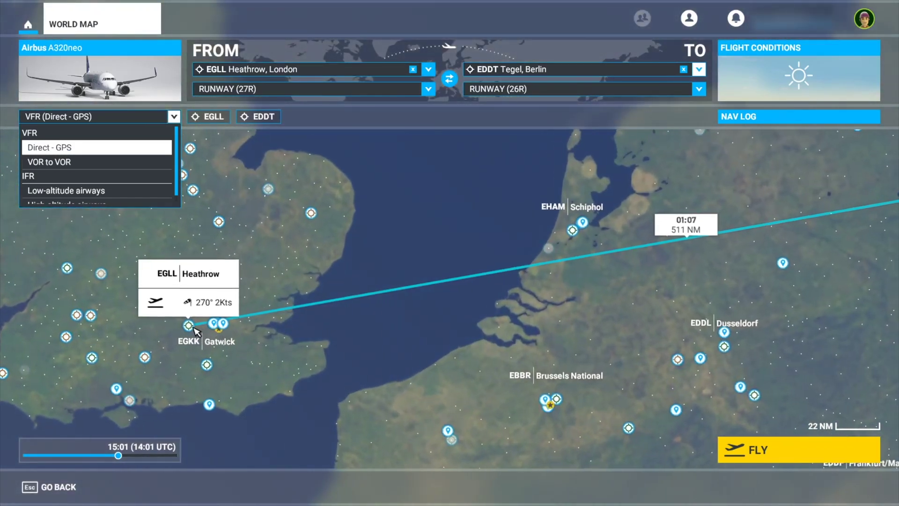
scroll(473, 252, down, 1)
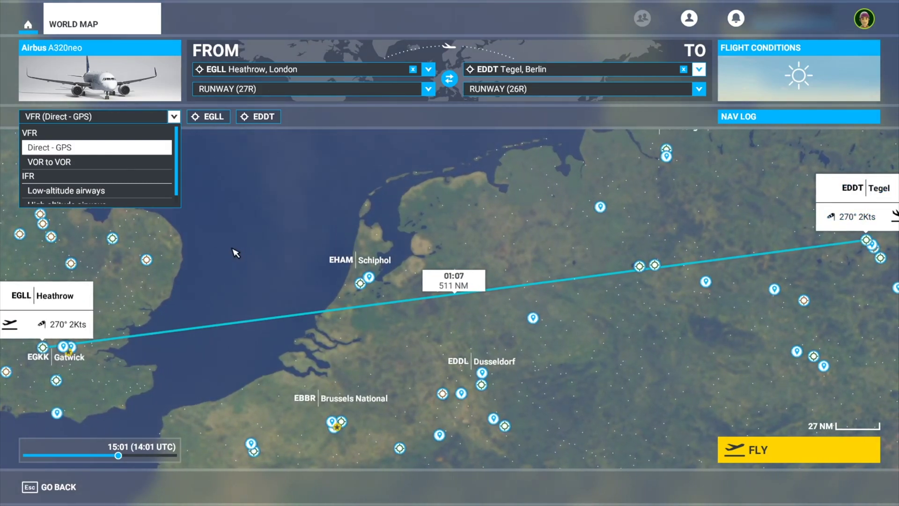
drag(240, 224, 327, 197)
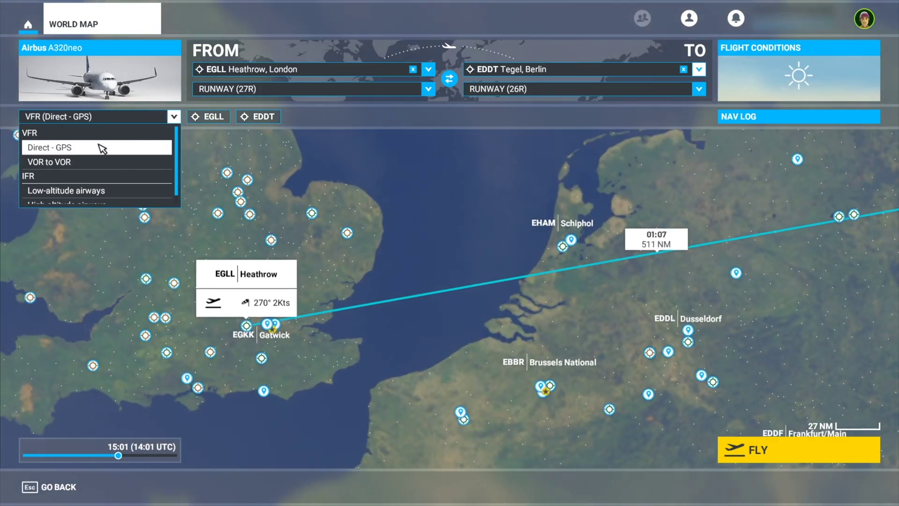
Step: Switch the route to VOR to VOR via LON, LAM, AMS and TGL (523 NM)
click(73, 164)
scroll(311, 235, up, 5)
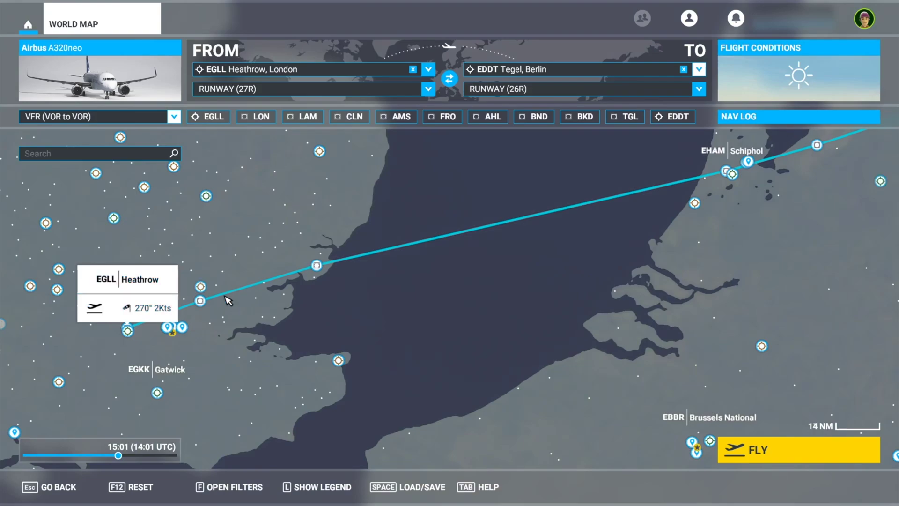
scroll(206, 293, up, 2)
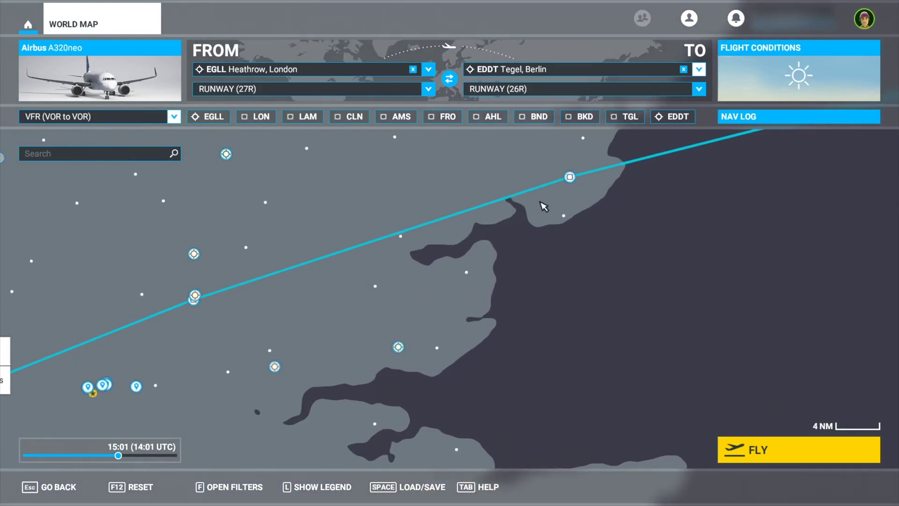
scroll(466, 271, down, 3)
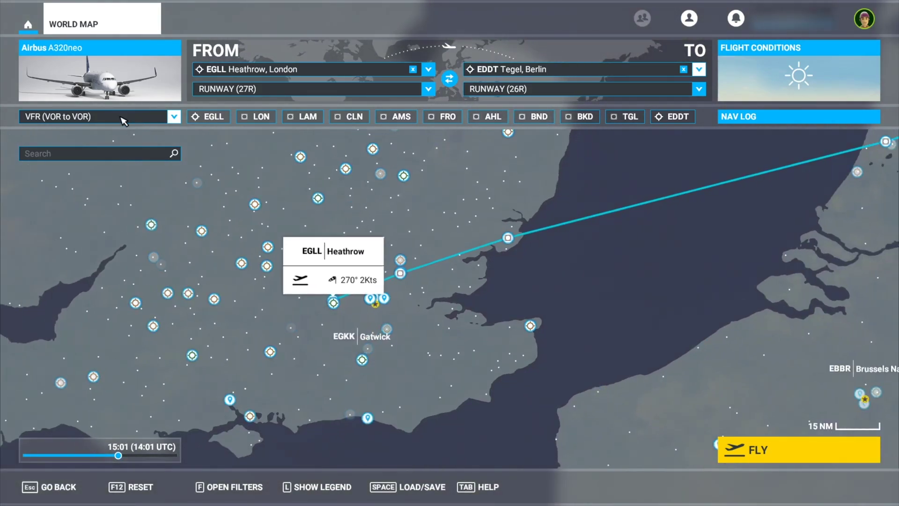
click(121, 116)
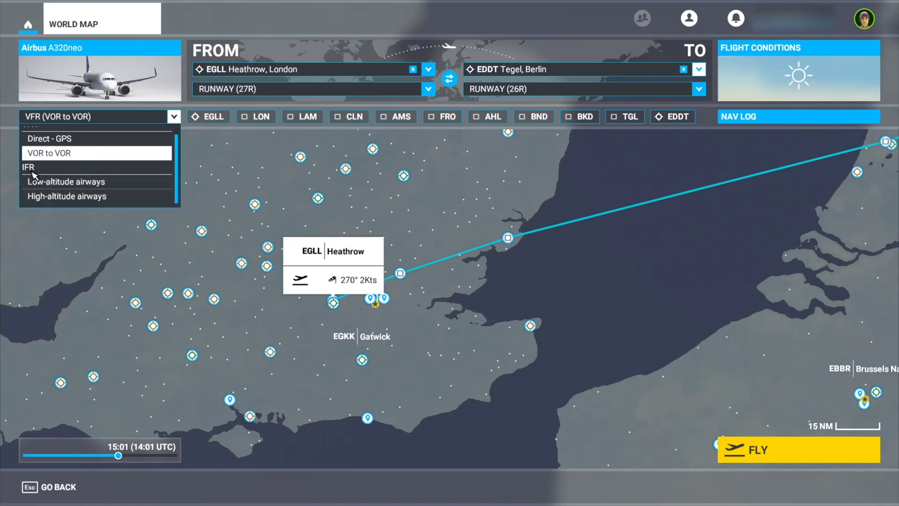
scroll(504, 227, down, 2)
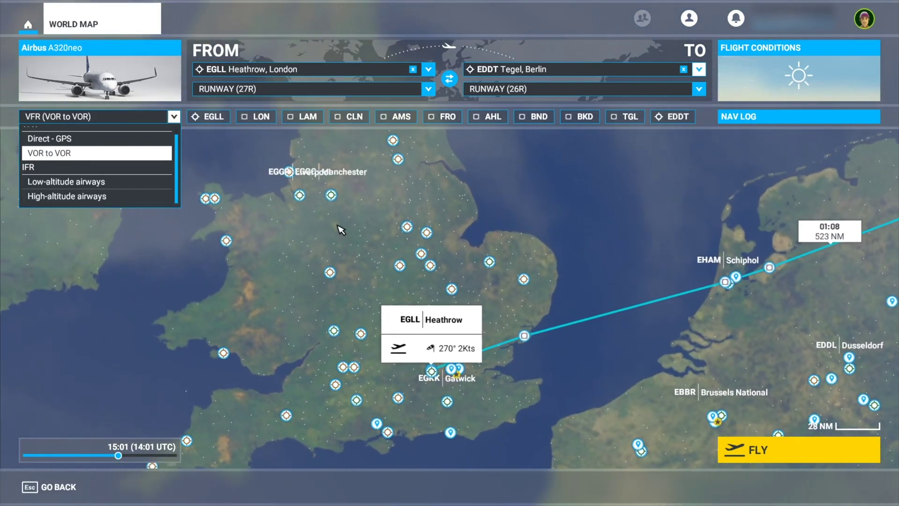
scroll(371, 259, up, 2)
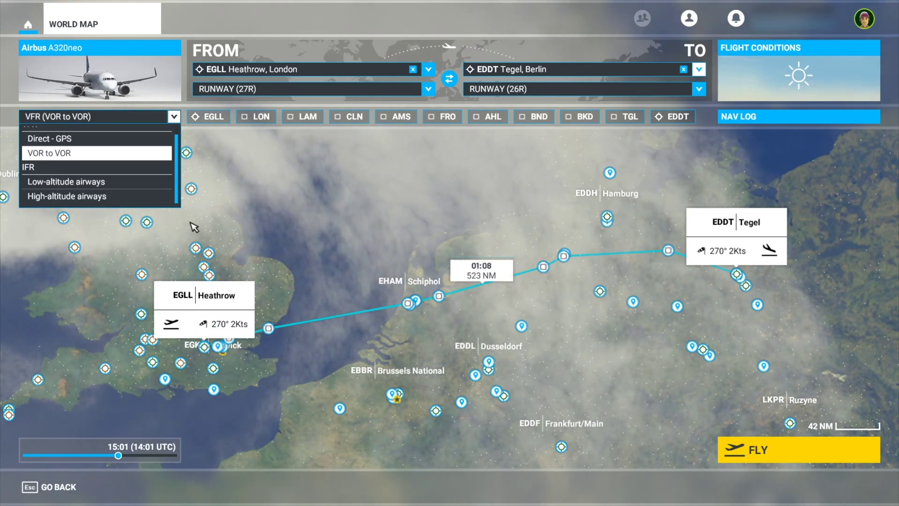
drag(227, 207, 307, 225)
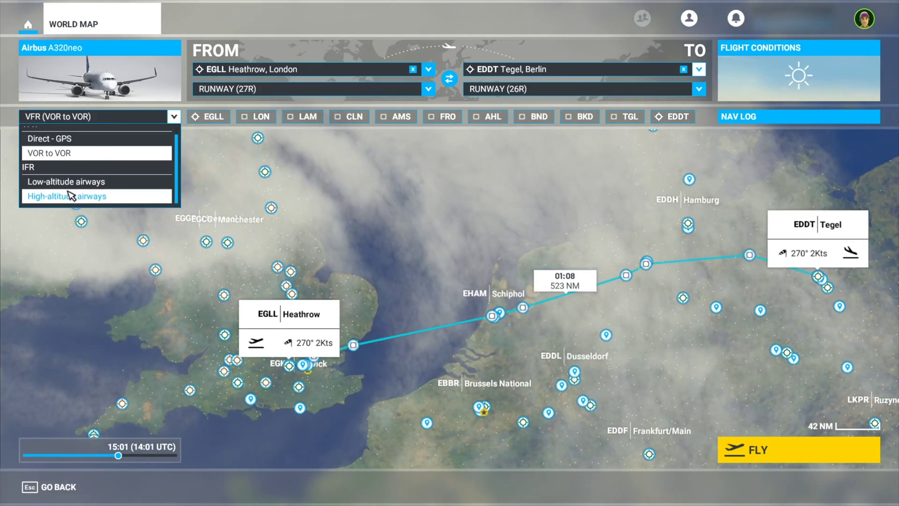
key(Return)
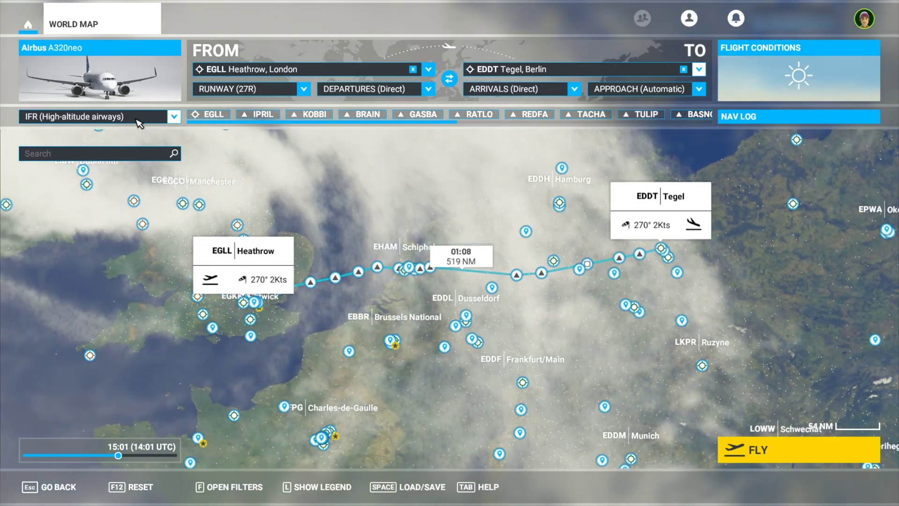
click(137, 120)
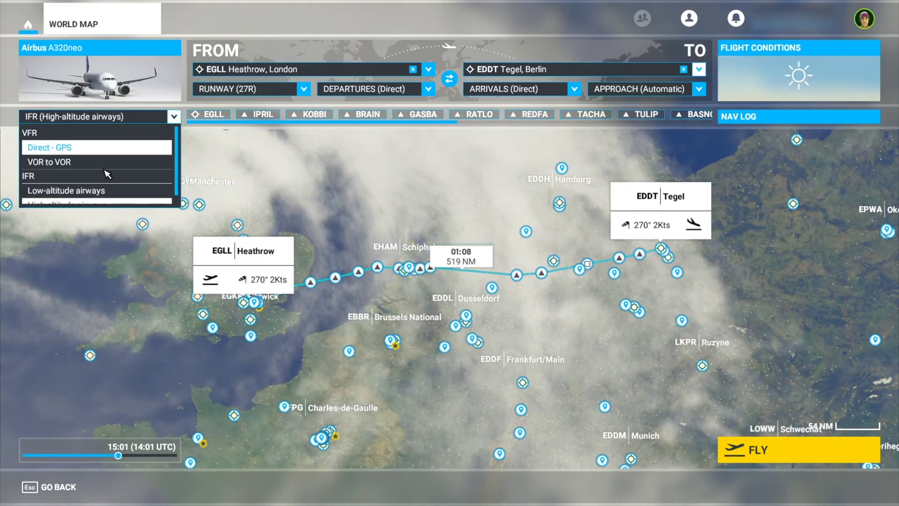
click(88, 192)
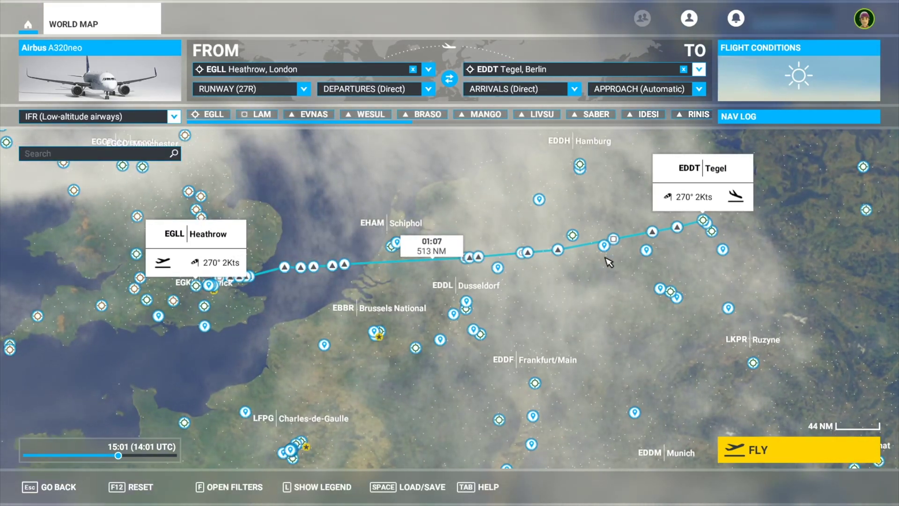
click(126, 121)
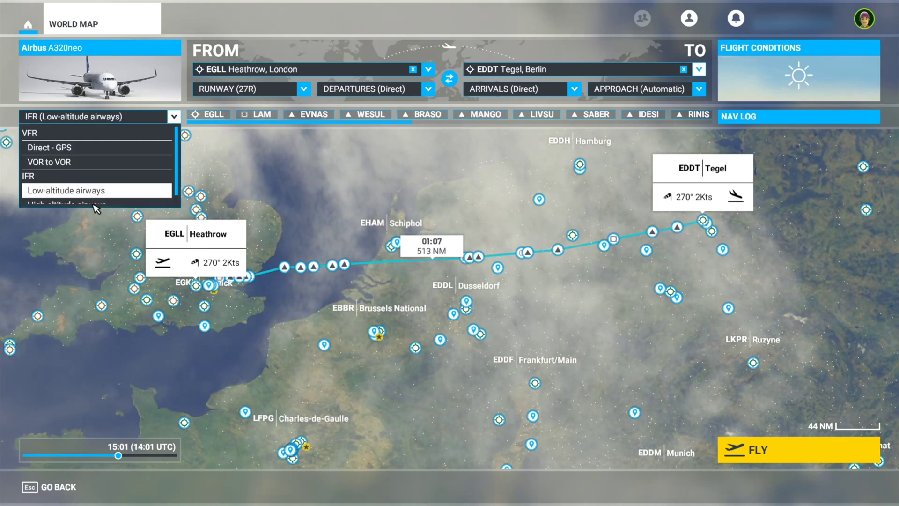
click(92, 204)
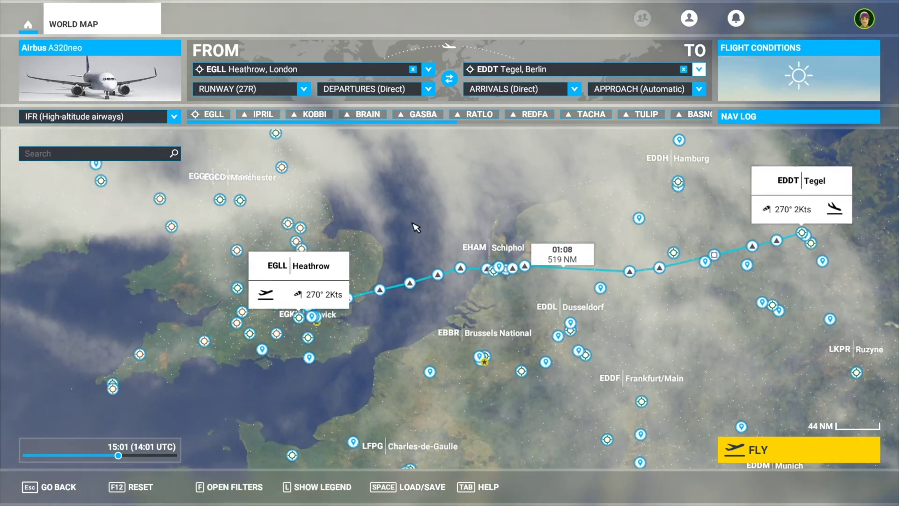
scroll(497, 215, up, 3)
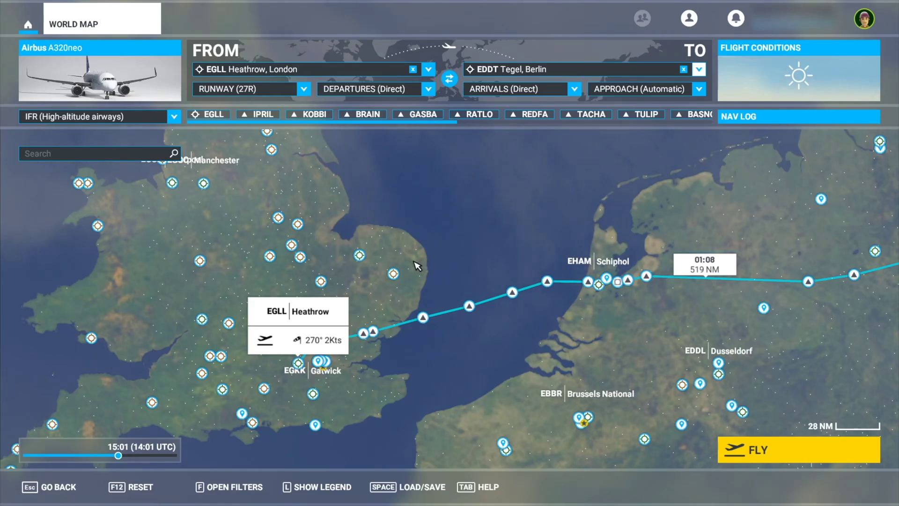
Step: Zoom the map in on Heathrow until its runways are visible
scroll(364, 314, up, 3)
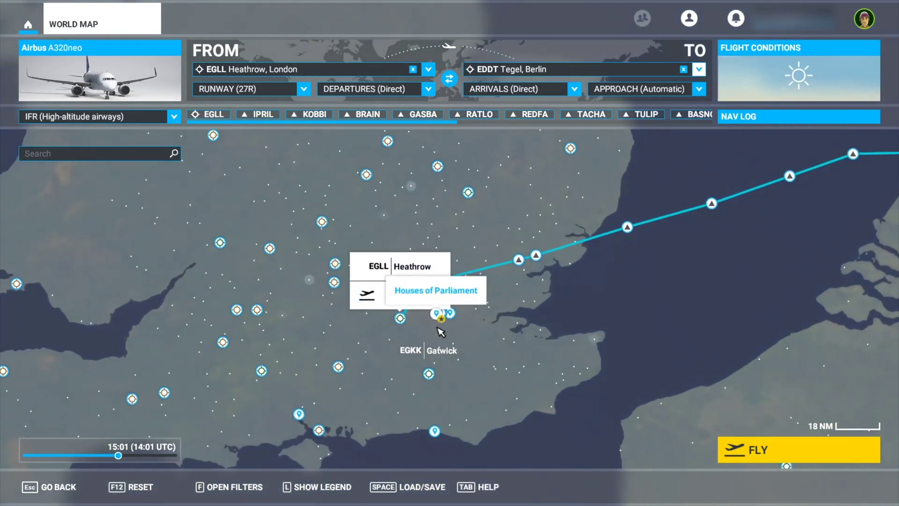
scroll(440, 332, up, 5)
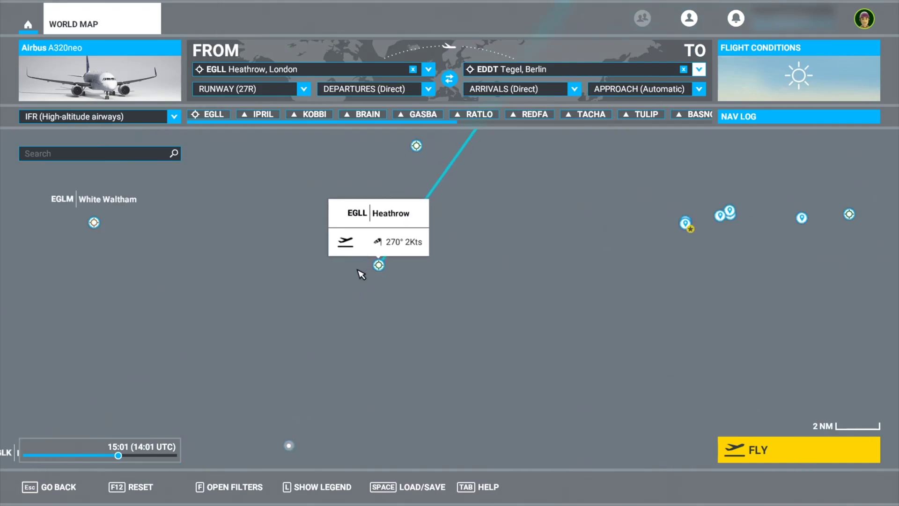
scroll(361, 274, up, 5)
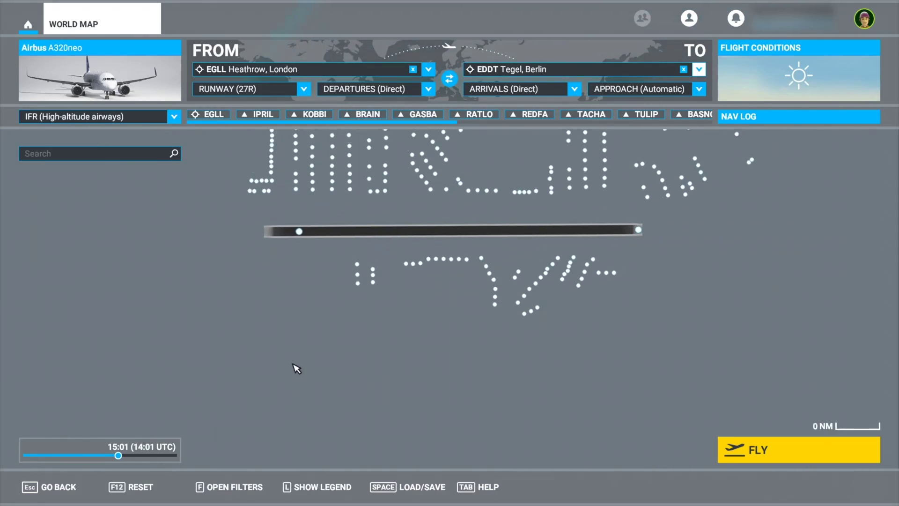
scroll(297, 369, down, 2)
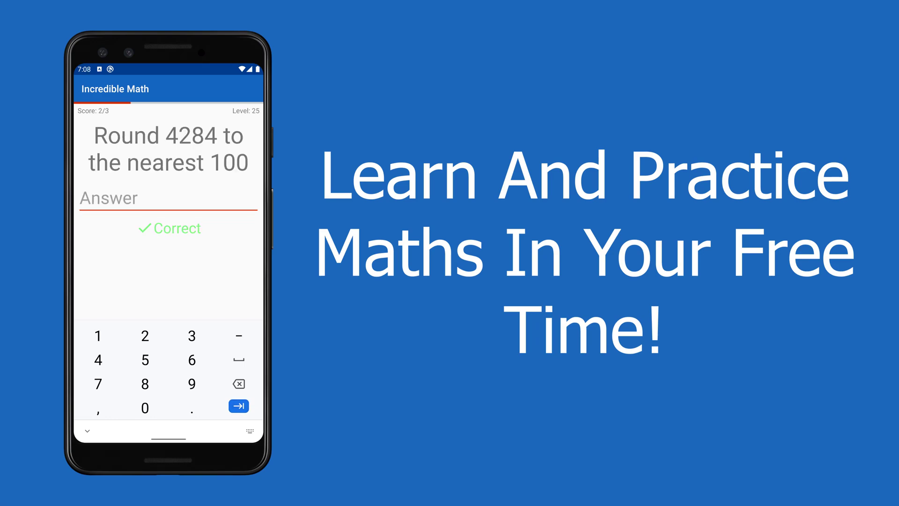
text(3)
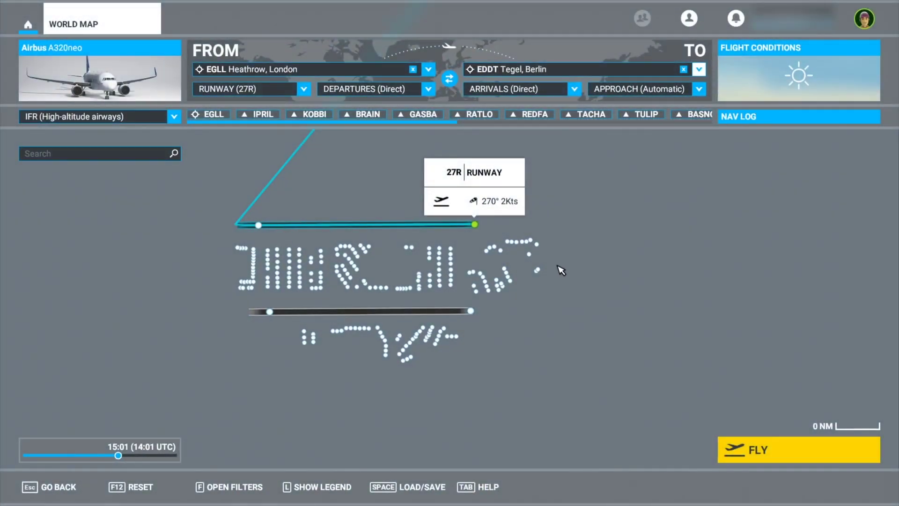
Step: Check Heathrow's runway ends and set 27L as the departure runway
click(473, 225)
click(447, 322)
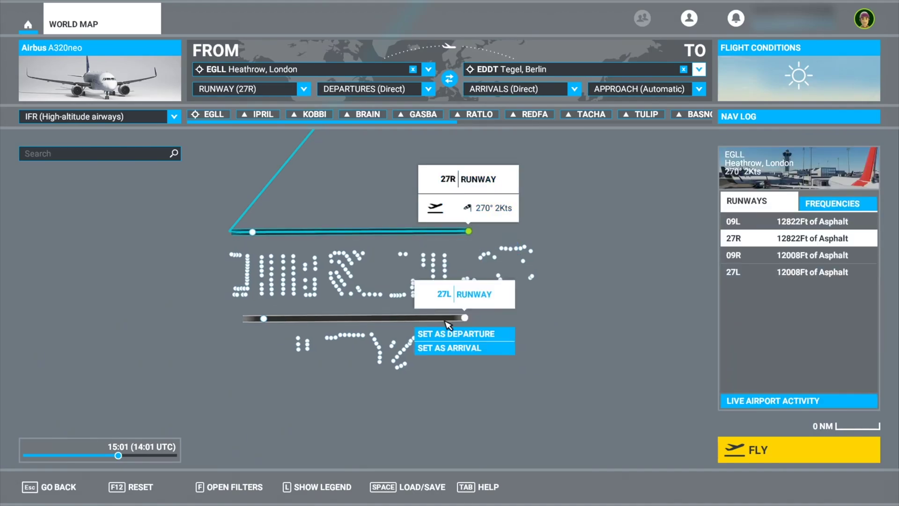
click(253, 287)
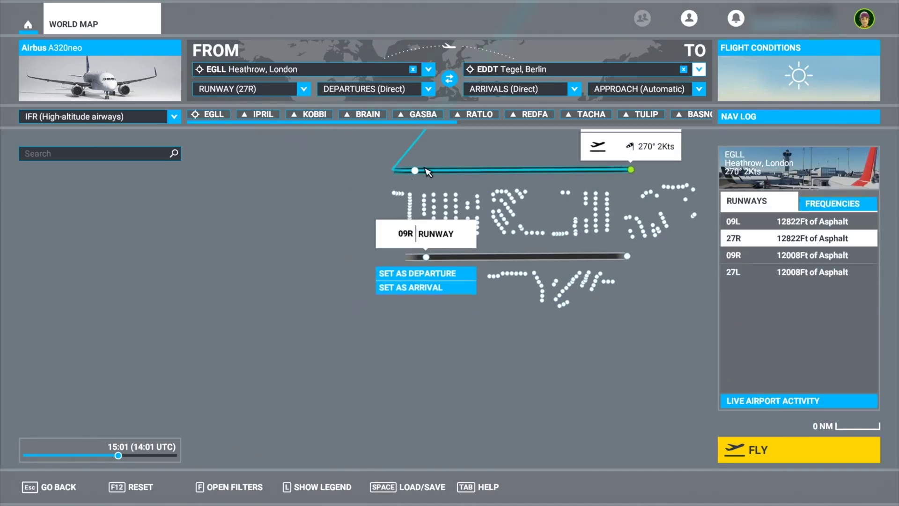
click(428, 172)
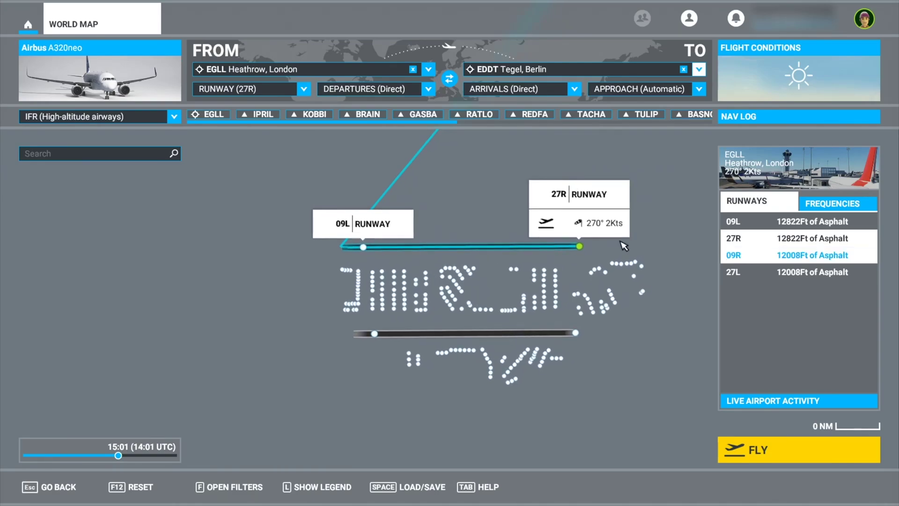
click(364, 246)
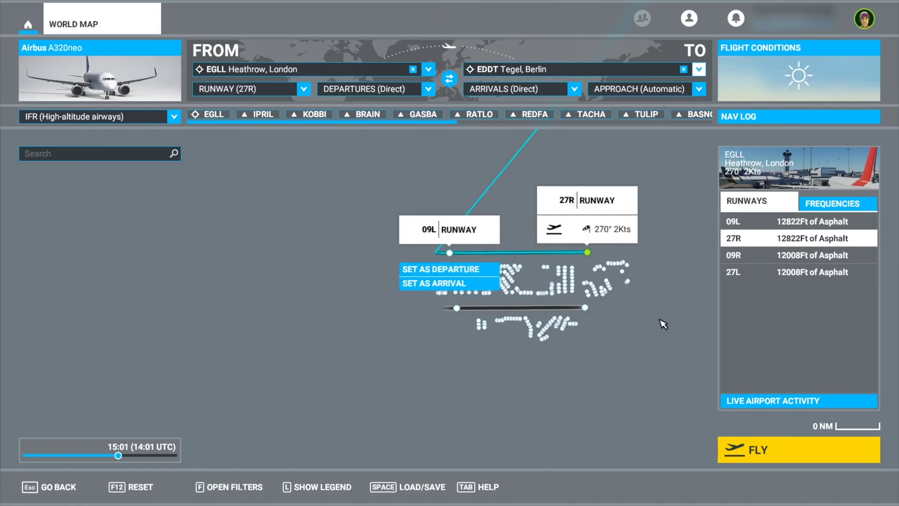
drag(630, 347, 540, 334)
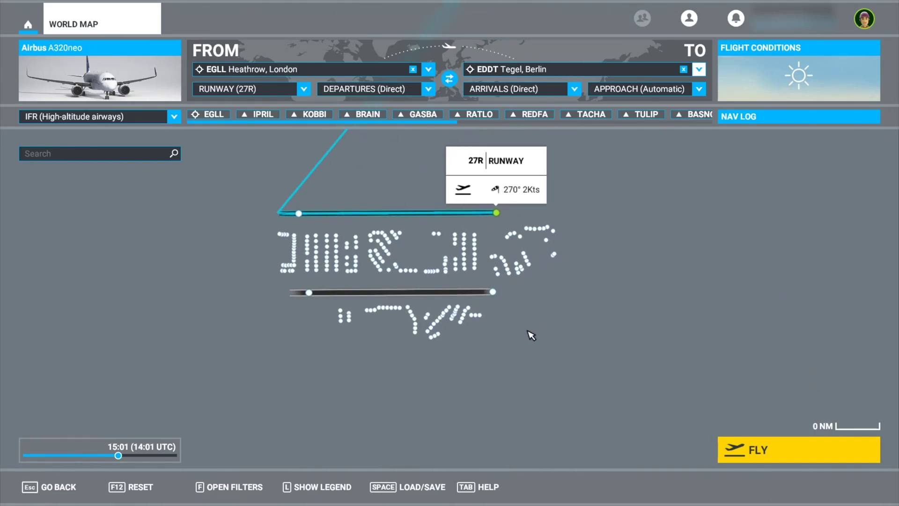
click(496, 291)
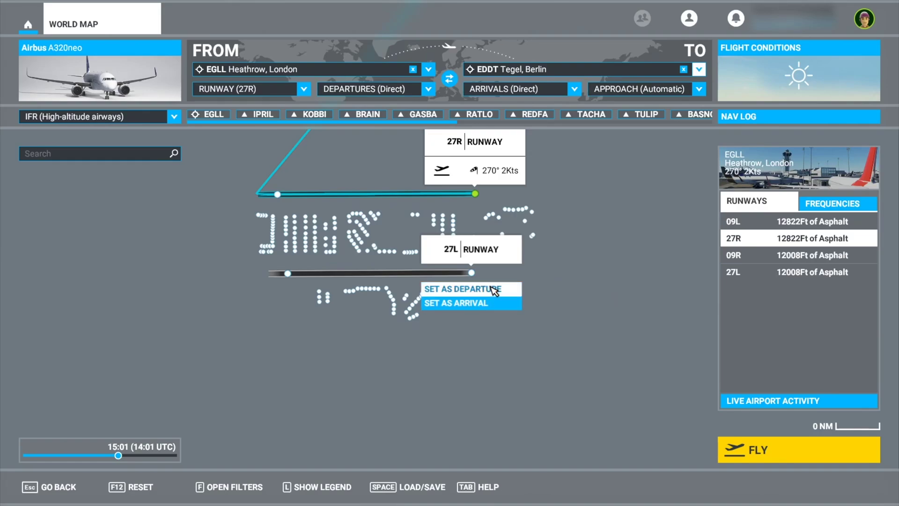
click(514, 291)
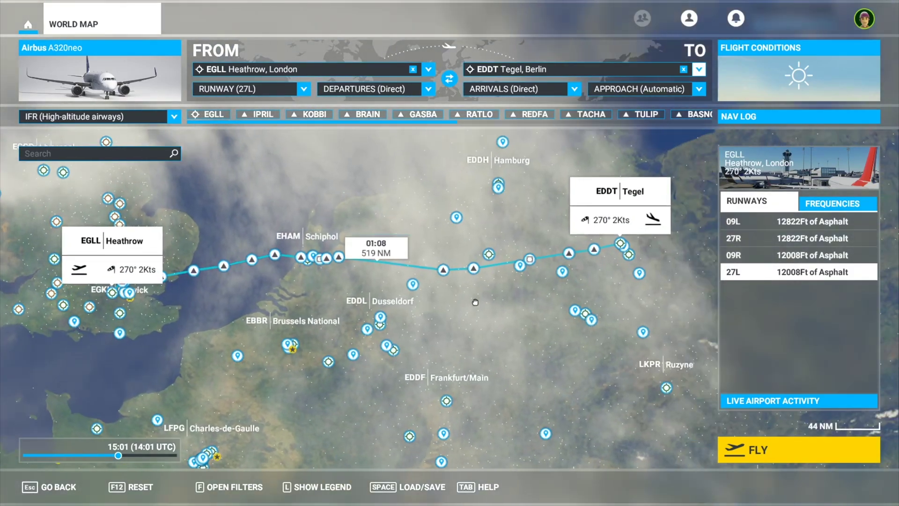
Step: Zoom in on Tegel and choose Set as Arrival on runway 26L
scroll(514, 272, up, 5)
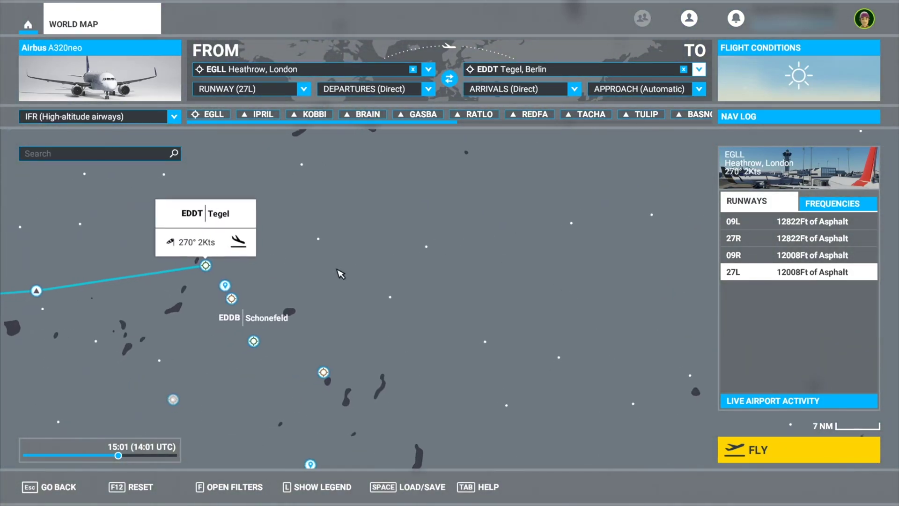
drag(226, 263, 428, 306)
scroll(582, 285, up, 4)
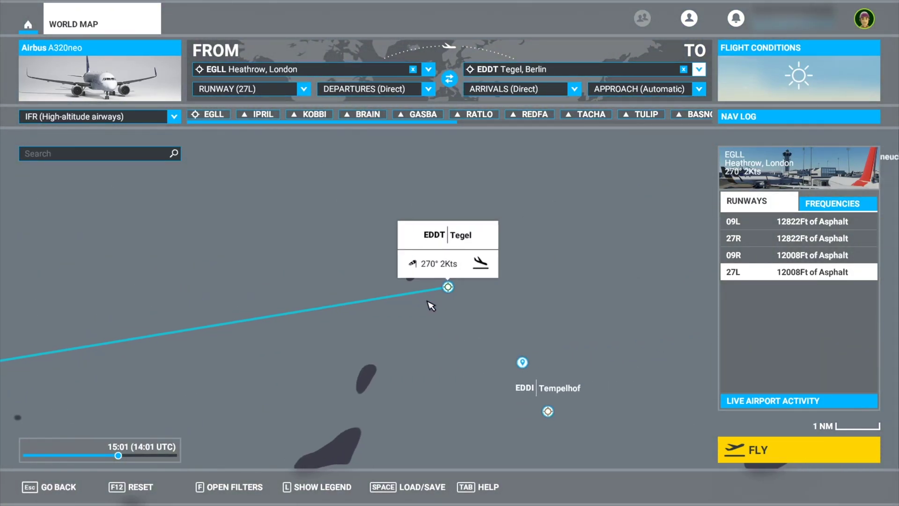
scroll(501, 271, up, 4)
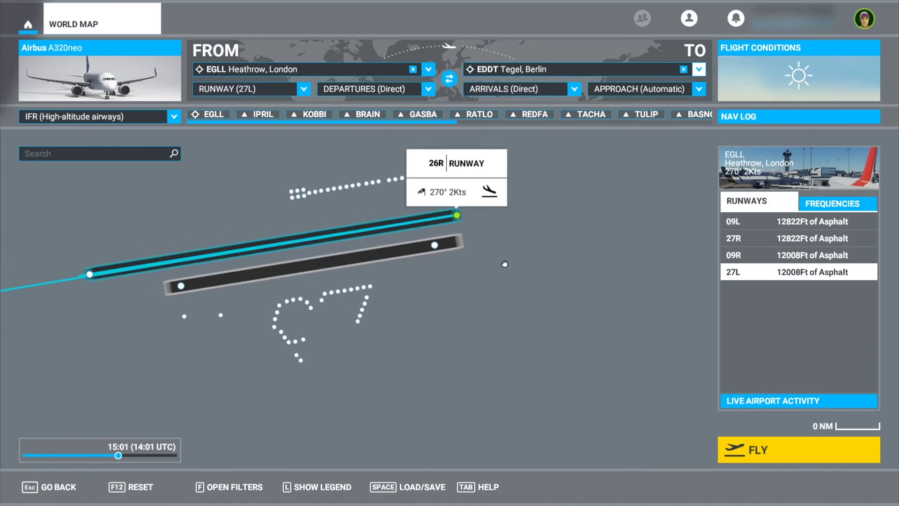
click(439, 250)
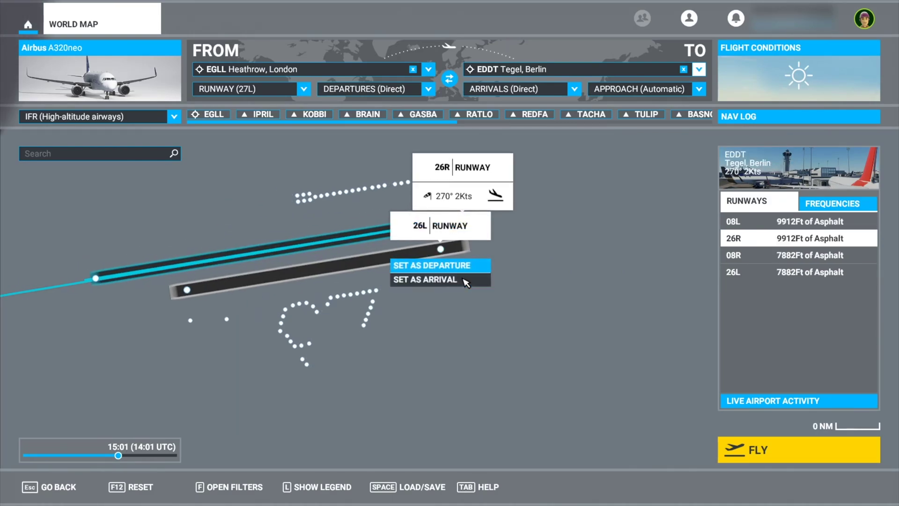
click(427, 279)
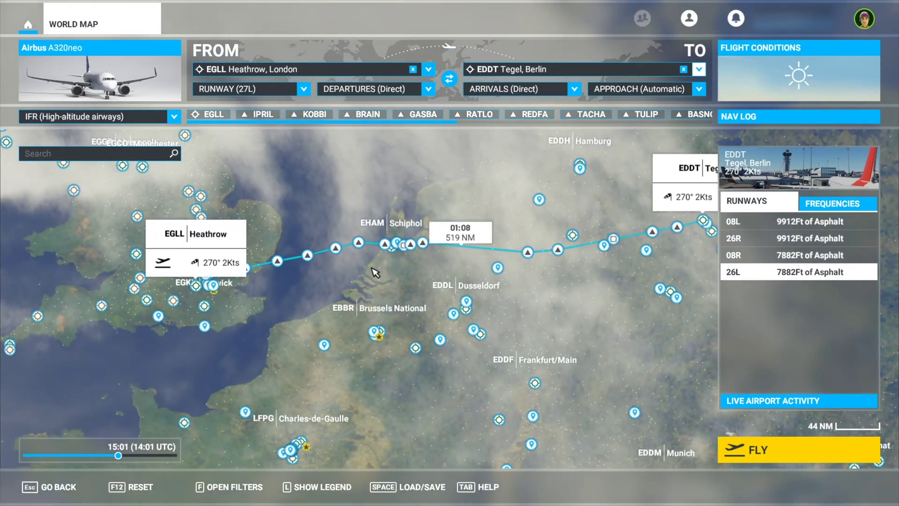
scroll(374, 272, up, 3)
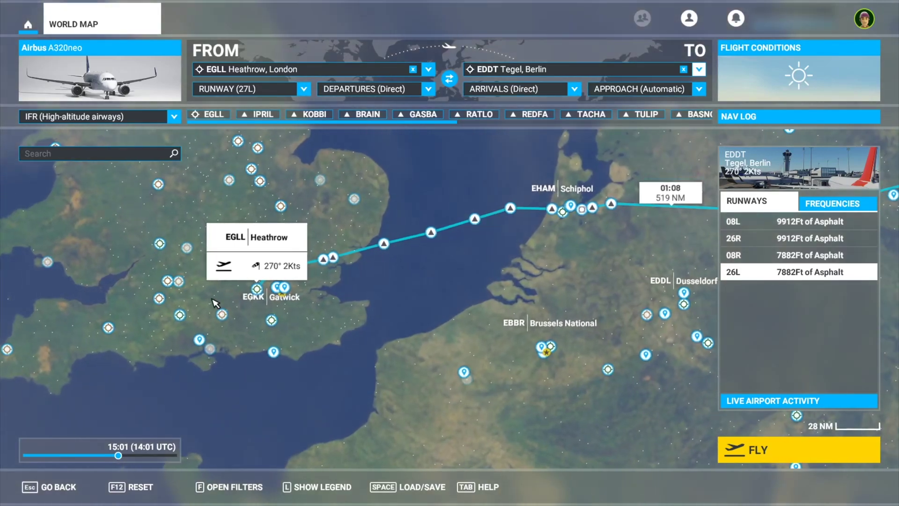
scroll(214, 304, up, 5)
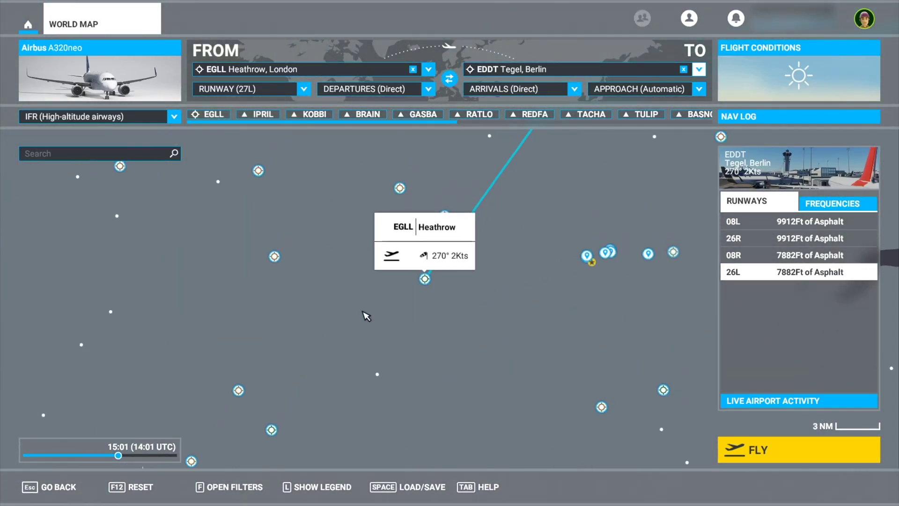
scroll(379, 312, up, 5)
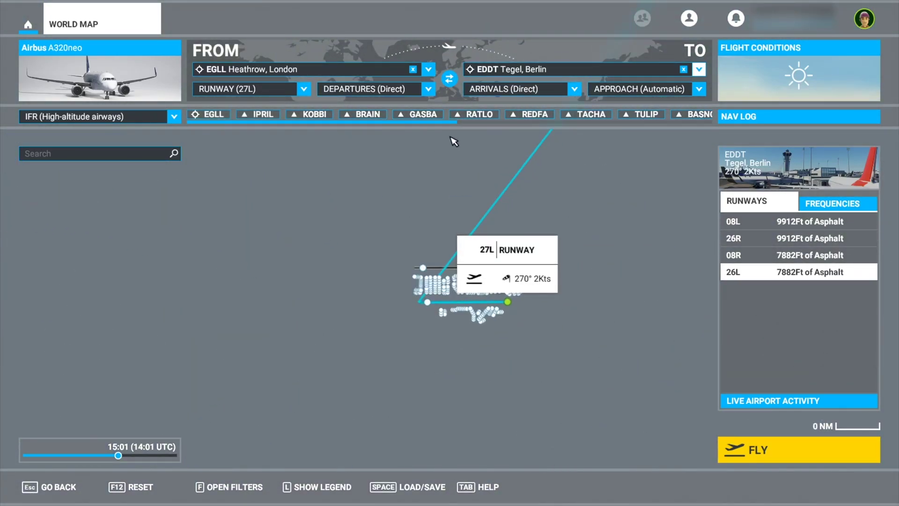
click(428, 90)
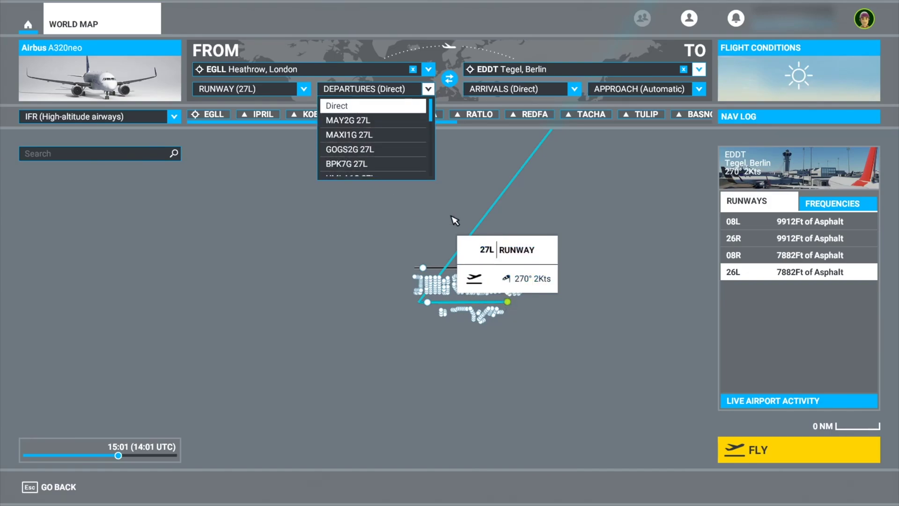
scroll(370, 140, down, 8)
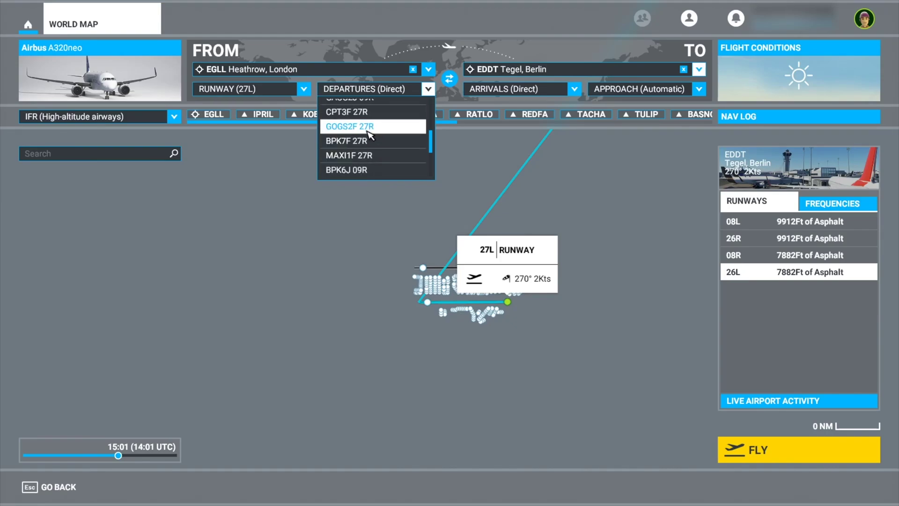
click(356, 127)
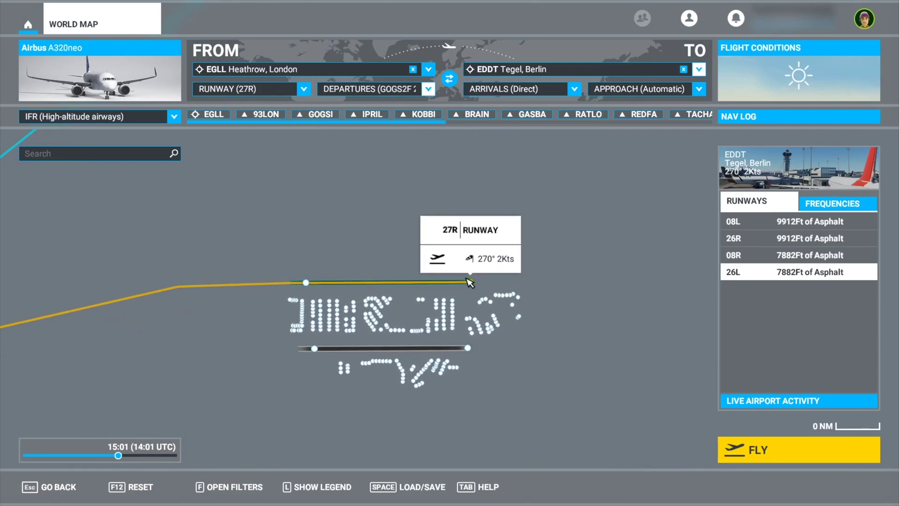
click(470, 348)
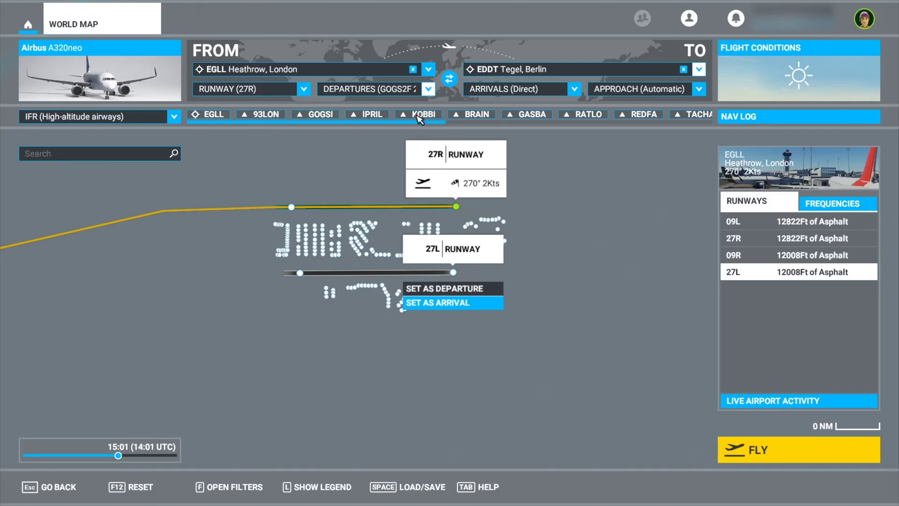
click(444, 288)
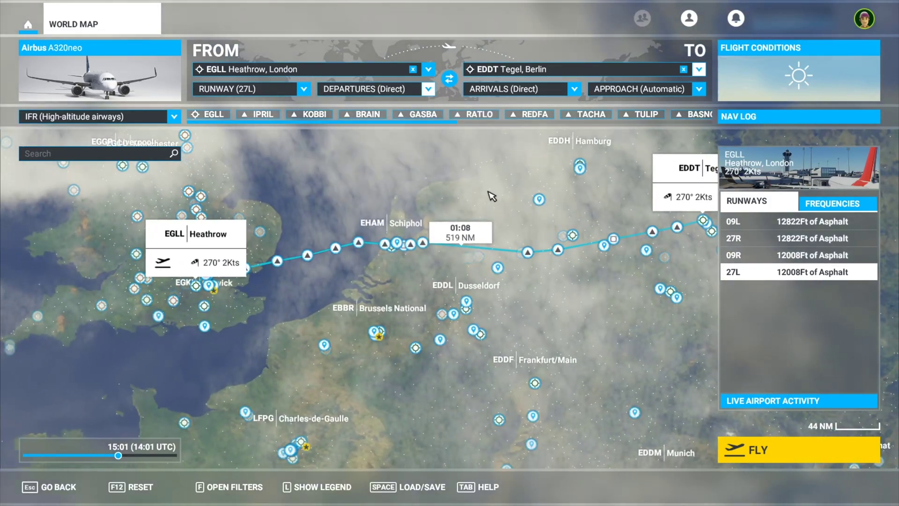
scroll(206, 269, up, 3)
scroll(206, 269, up, 10)
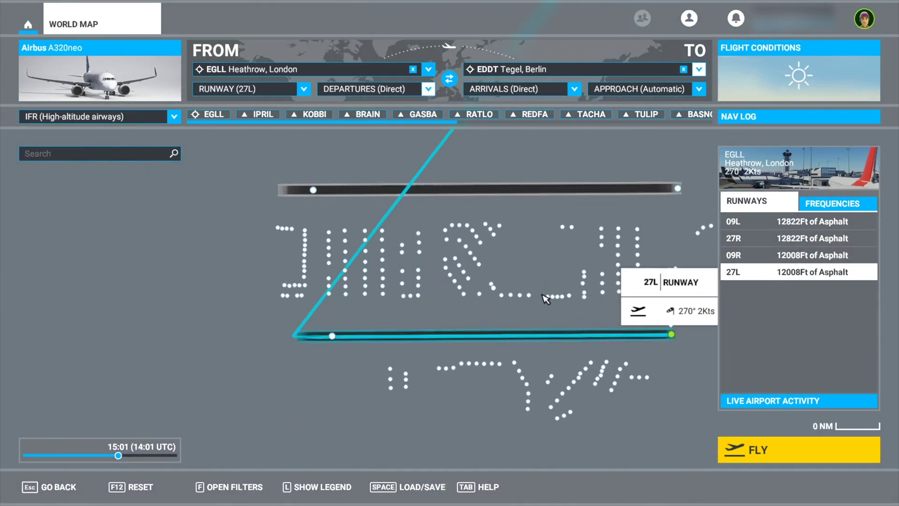
click(420, 87)
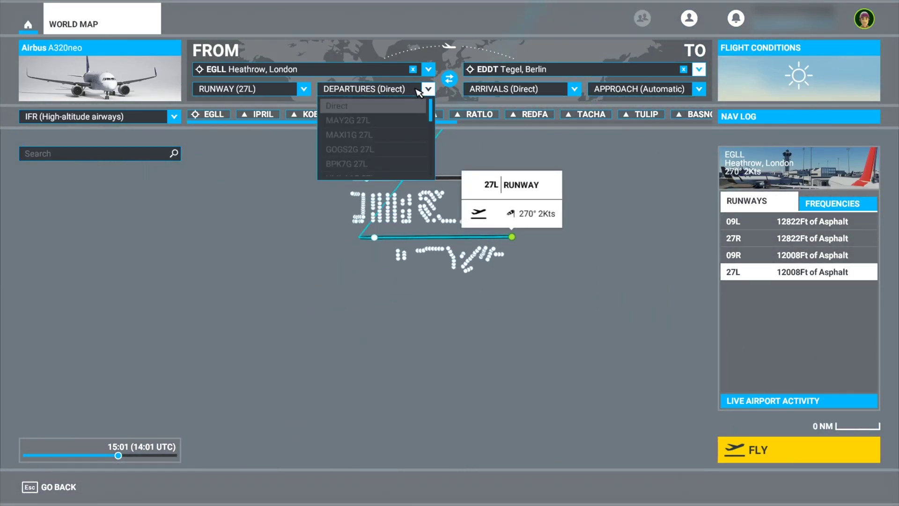
Step: Try the MAY2G 27L and MAXI1G 27L departures from Heathrow
click(391, 121)
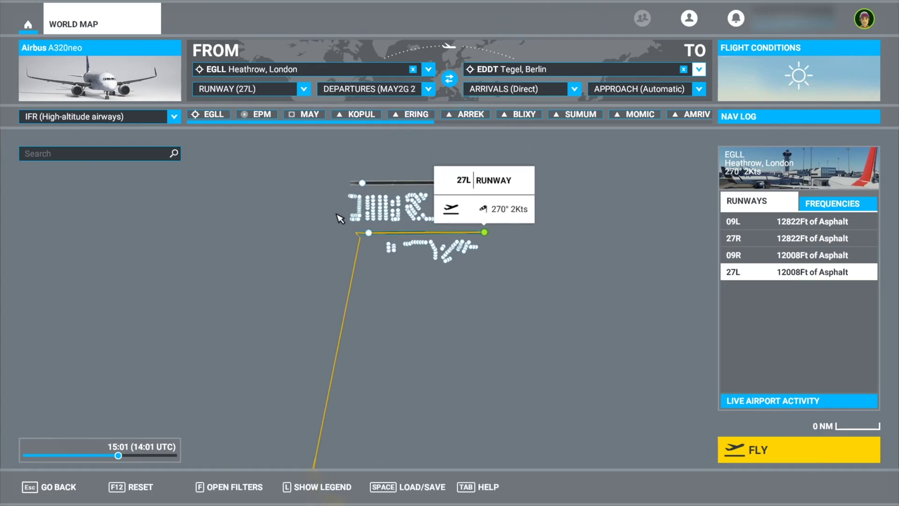
scroll(421, 244, down, 5)
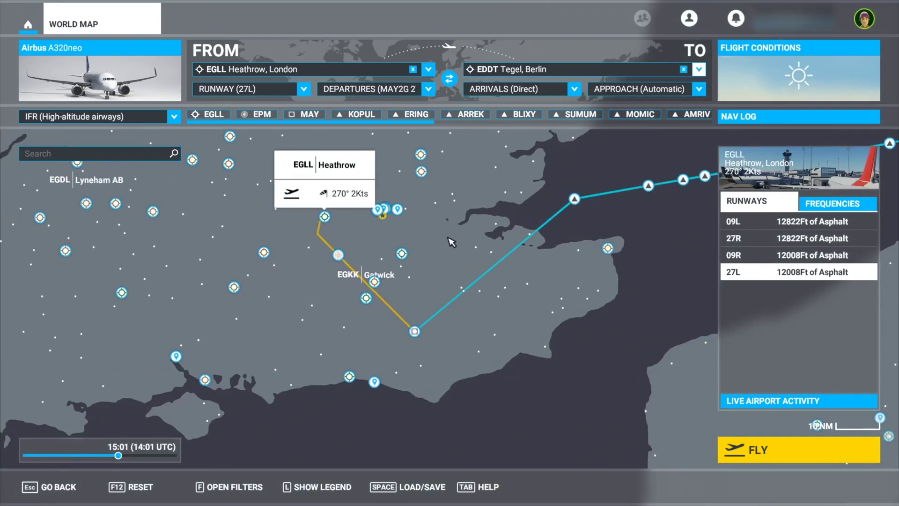
scroll(421, 270, down, 5)
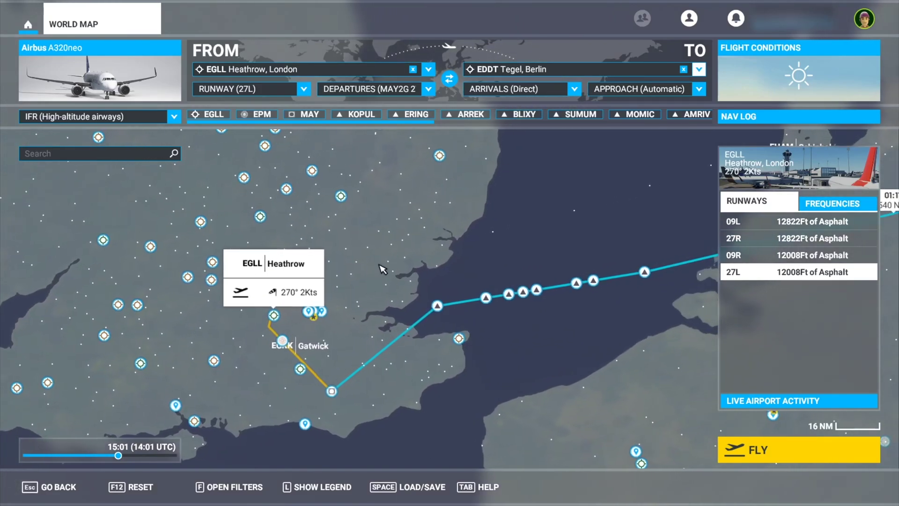
scroll(389, 265, up, 5)
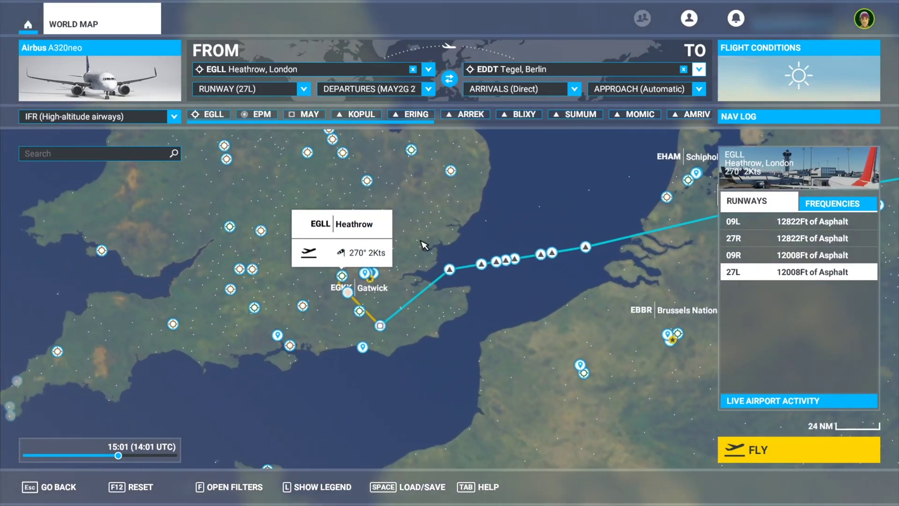
click(408, 93)
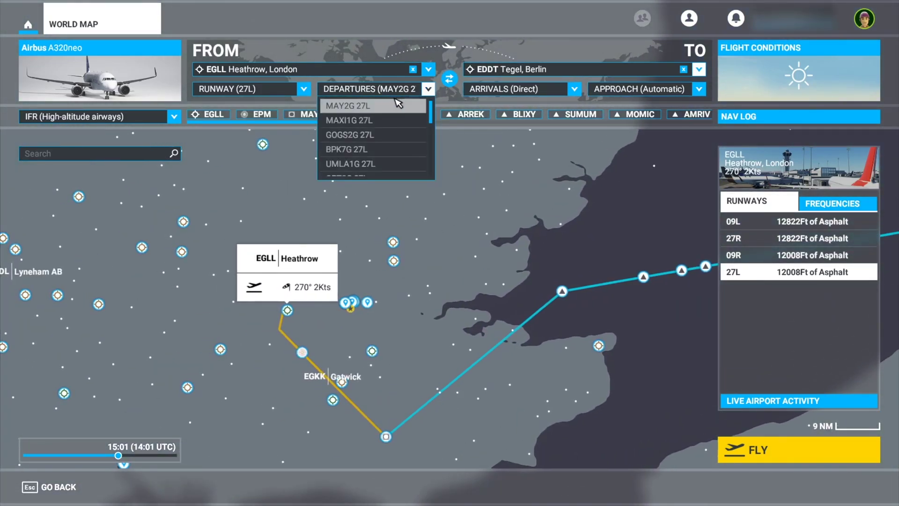
key(Return)
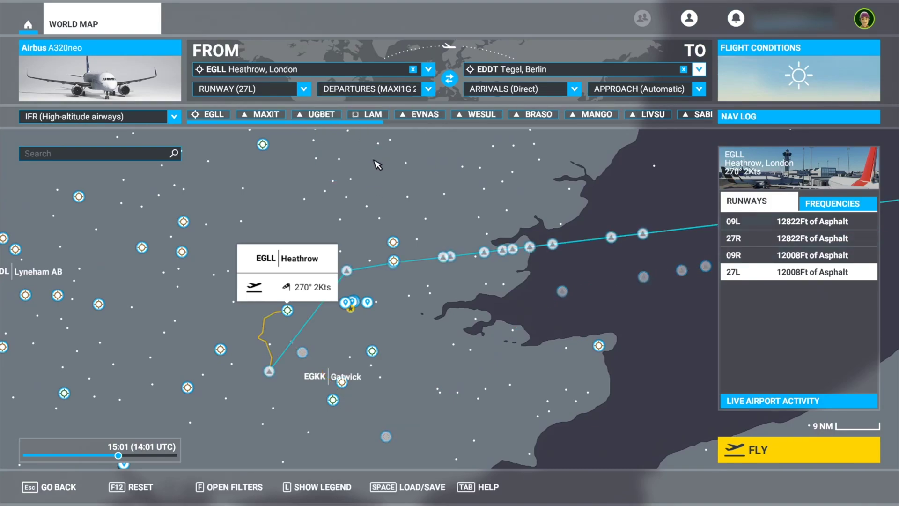
Step: Try GOGS2G 27L, then settle on BPK7G 27L via LON03, LON04 and CHT
click(395, 89)
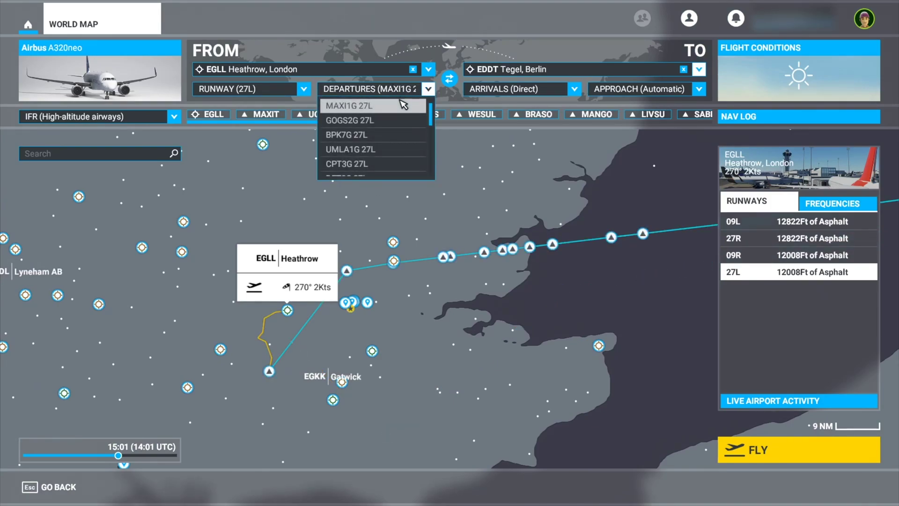
click(391, 122)
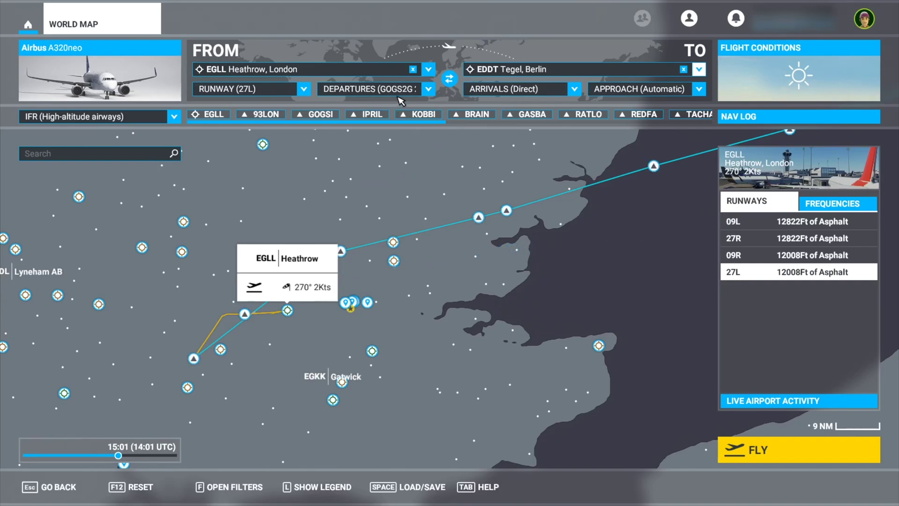
click(396, 90)
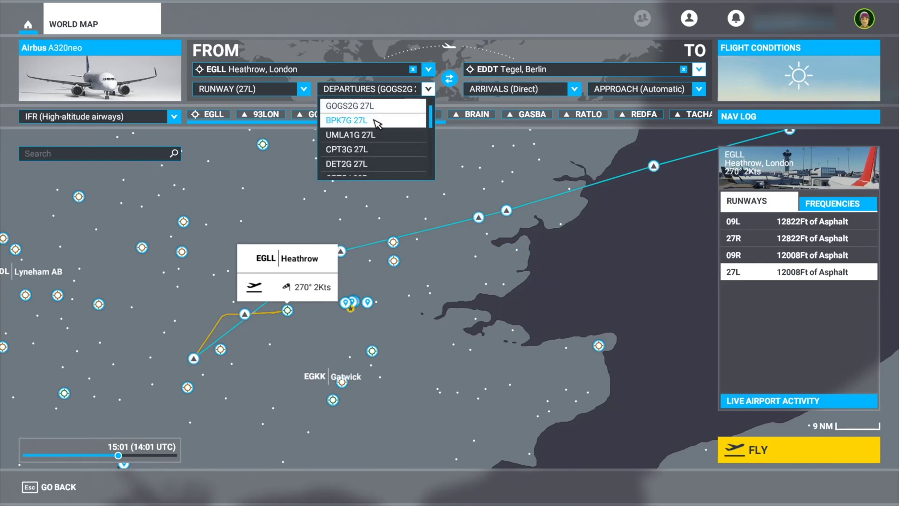
click(376, 123)
scroll(351, 206, up, 5)
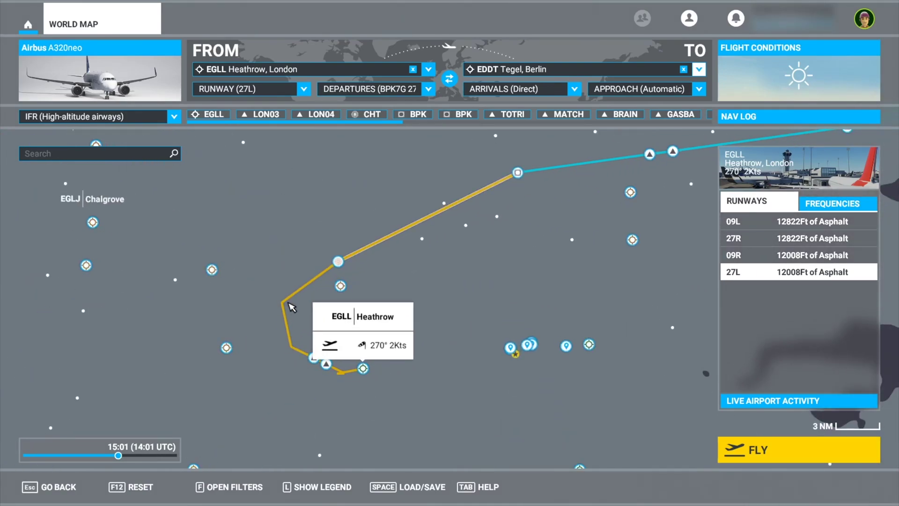
scroll(520, 296, up, 4)
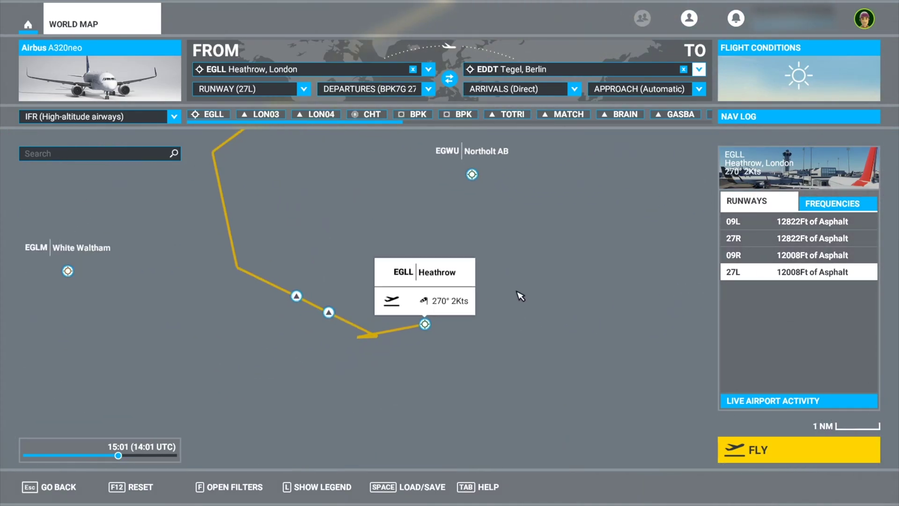
scroll(520, 296, down, 5)
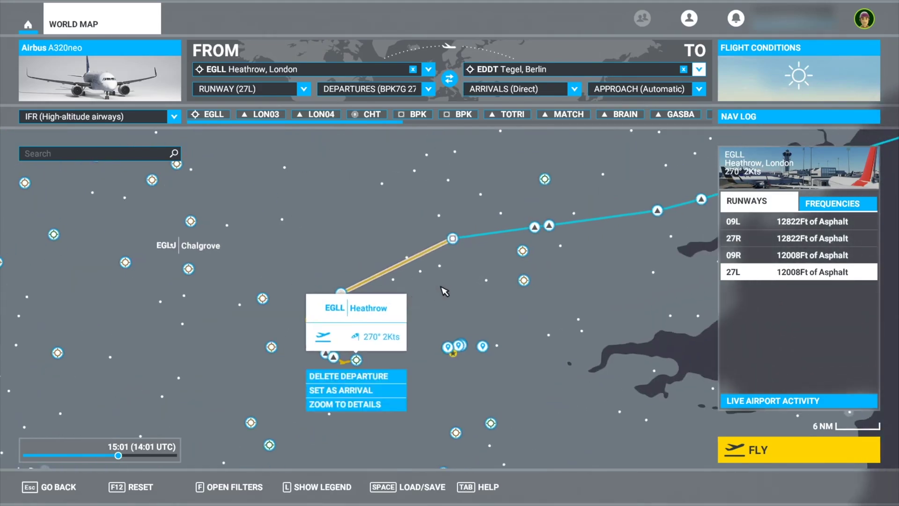
scroll(515, 266, down, 5)
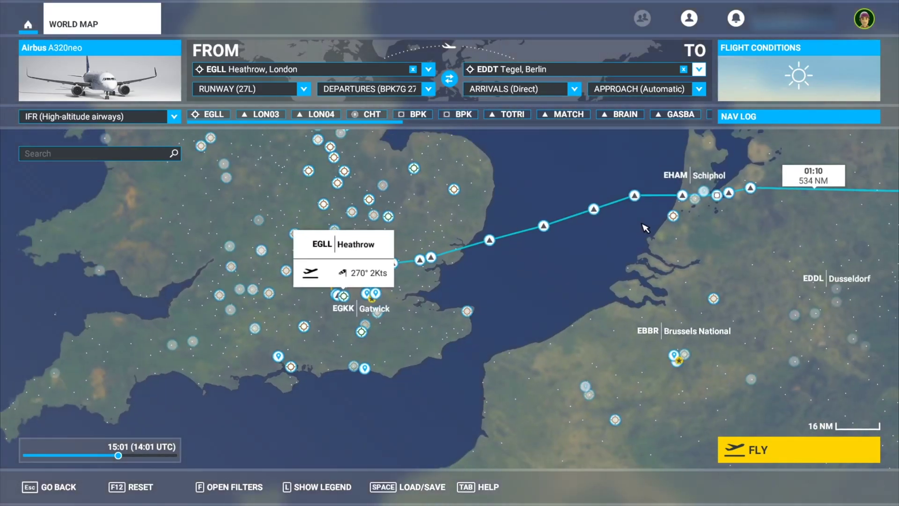
Step: Zoom to Tegel runway 26L and select the ILS 26L approach
drag(515, 267, 400, 277)
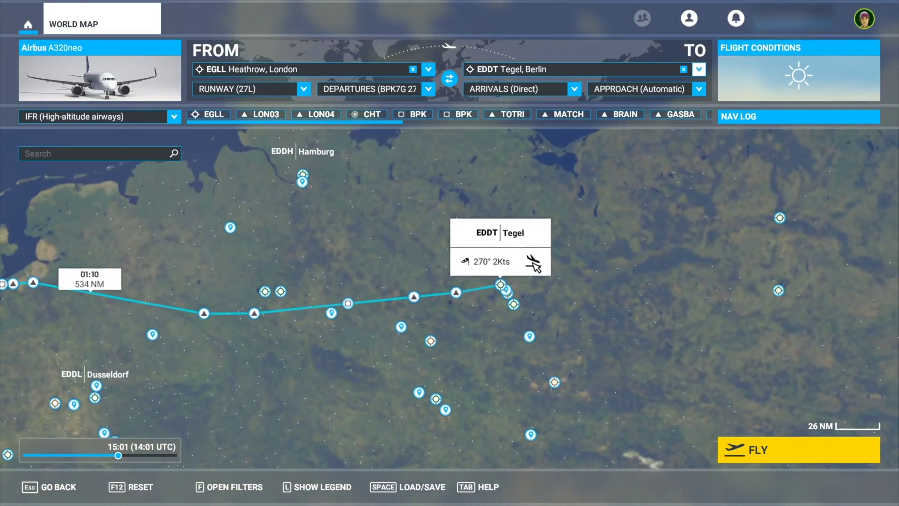
scroll(522, 304, up, 1)
scroll(522, 303, up, 10)
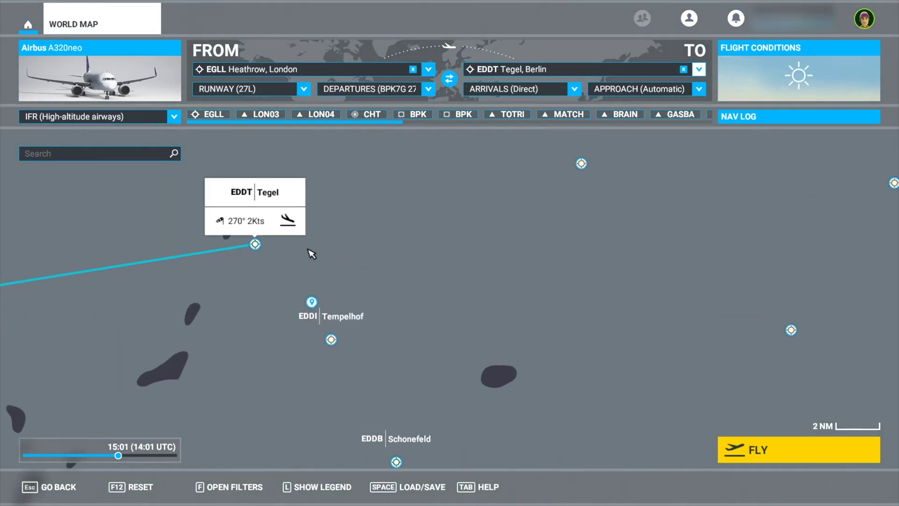
drag(311, 251, 459, 275)
scroll(457, 281, up, 4)
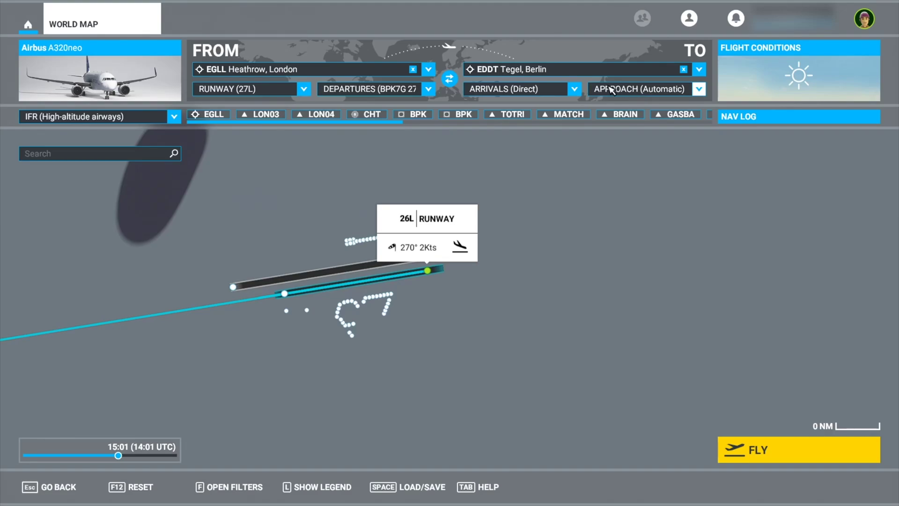
click(629, 91)
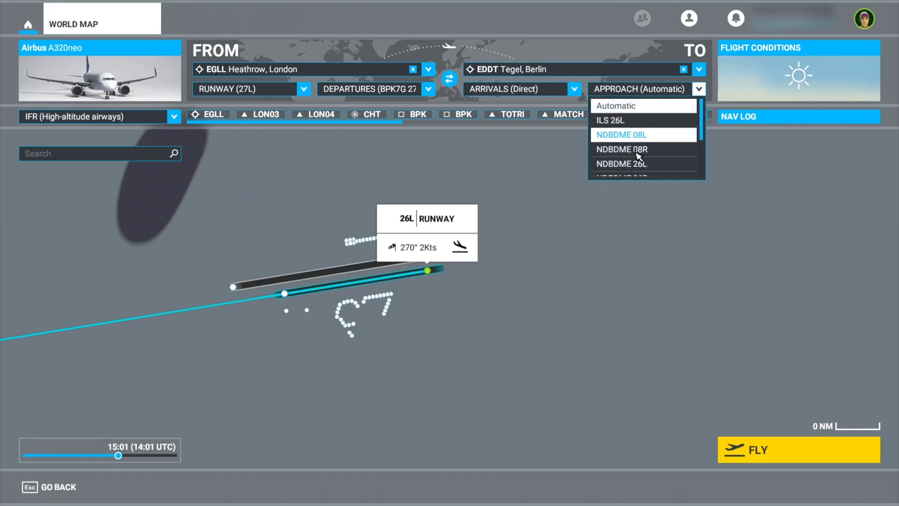
scroll(637, 145, down, 3)
scroll(639, 145, up, 3)
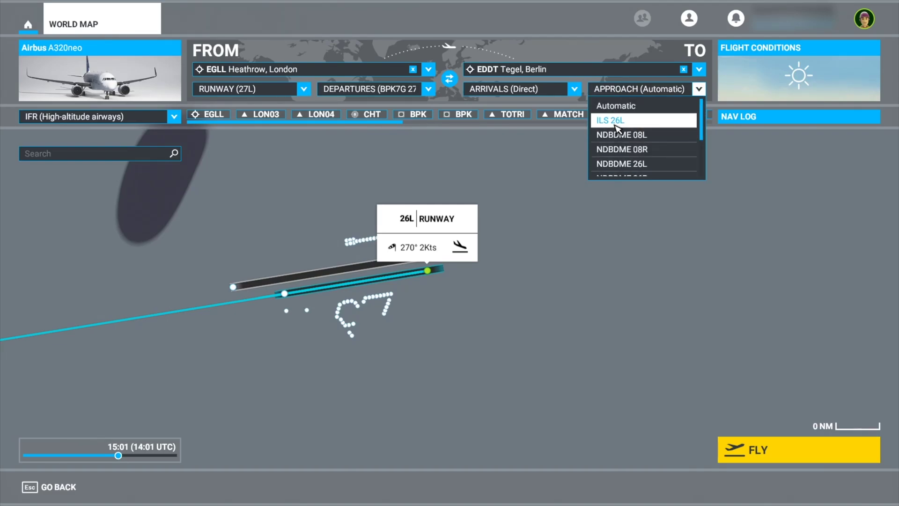
click(615, 122)
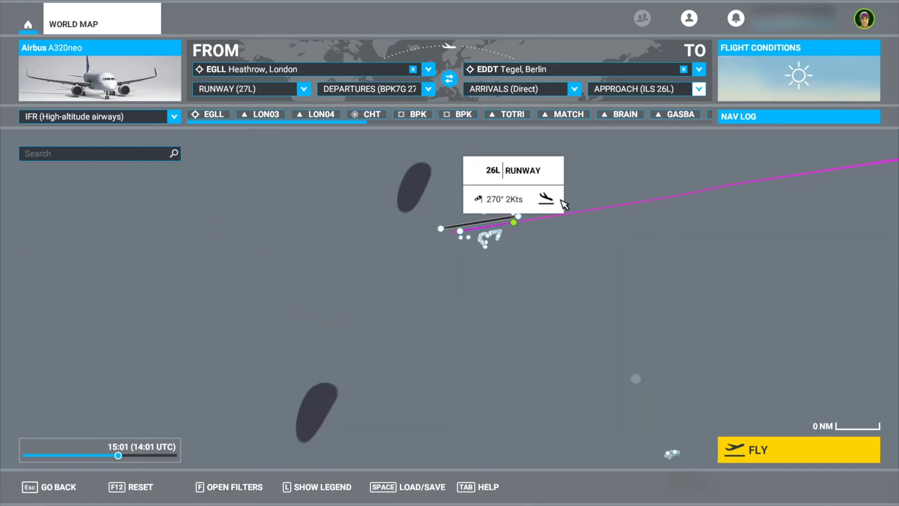
Step: Pan around Tegel to view the approach path looping into runway 26L
scroll(422, 234, down, 3)
drag(391, 209, 582, 309)
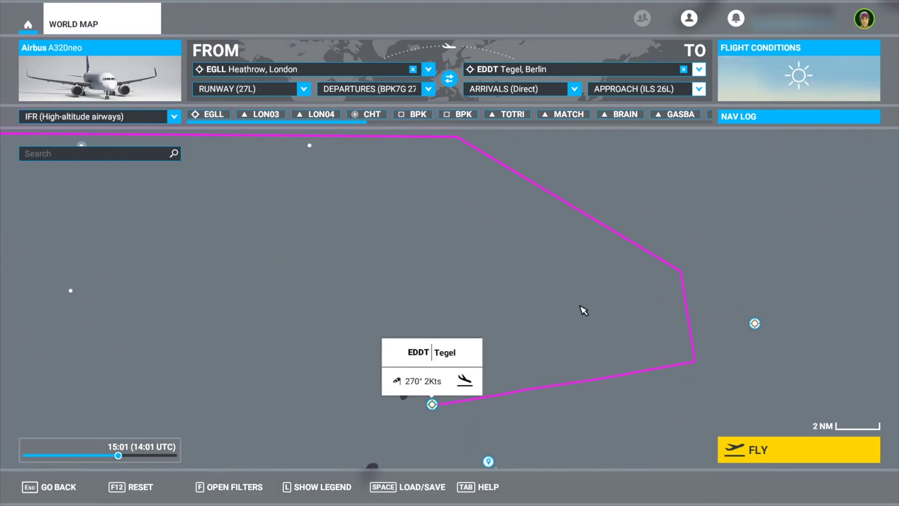
drag(316, 245, 582, 251)
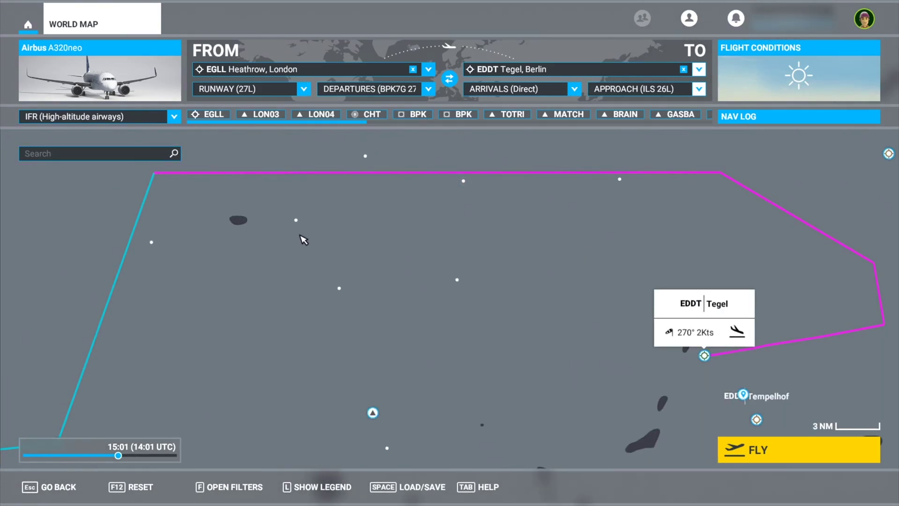
scroll(304, 240, down, 1)
drag(331, 248, 410, 189)
click(494, 92)
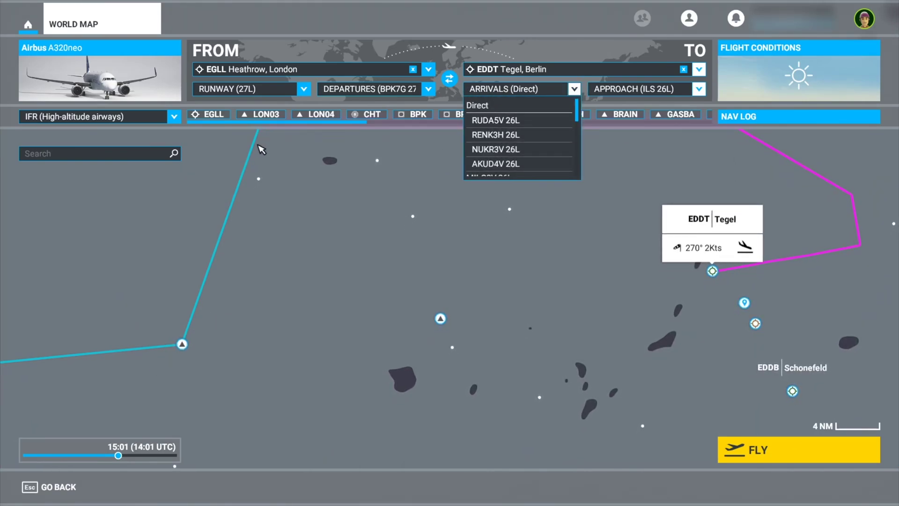
Step: Try the RUDA5V 26L and RENK3H 26L arrivals into Tegel
drag(313, 368, 378, 399)
scroll(378, 399, down, 1)
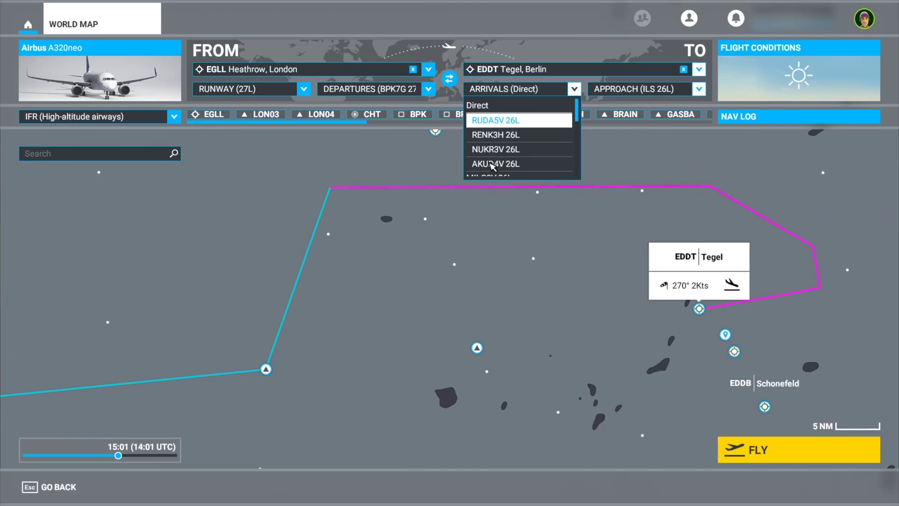
key(Return)
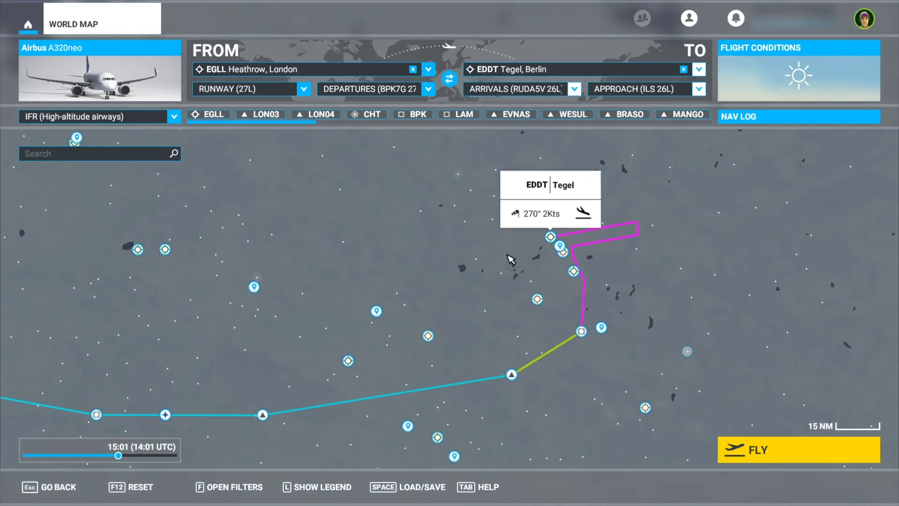
scroll(493, 275, up, 1)
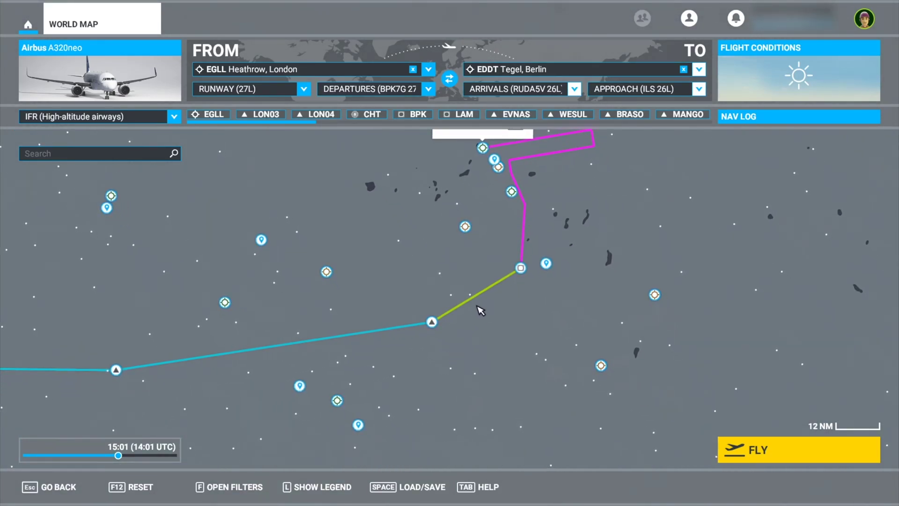
click(537, 92)
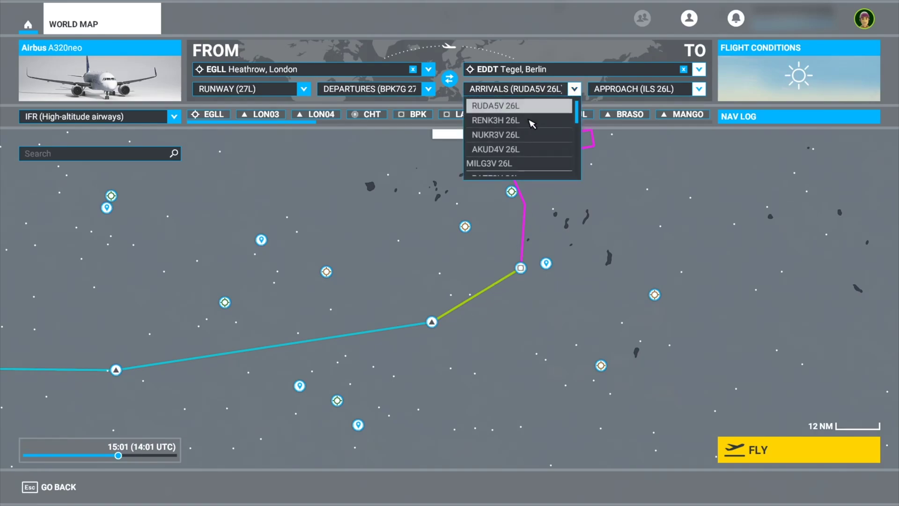
click(495, 120)
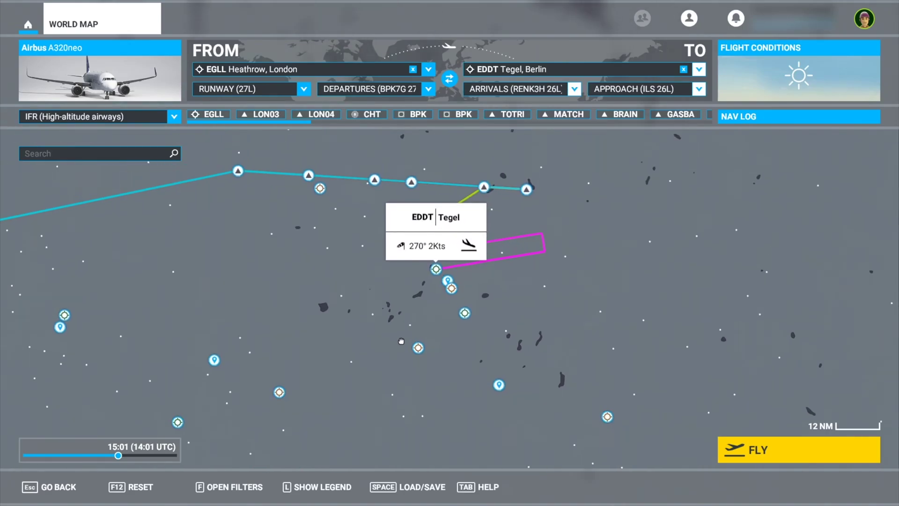
scroll(506, 216, up, 6)
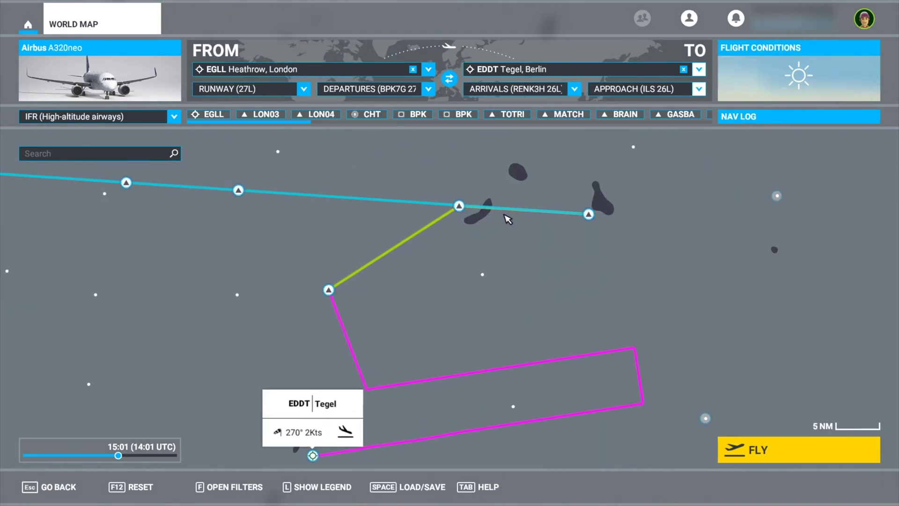
scroll(506, 217, down, 2)
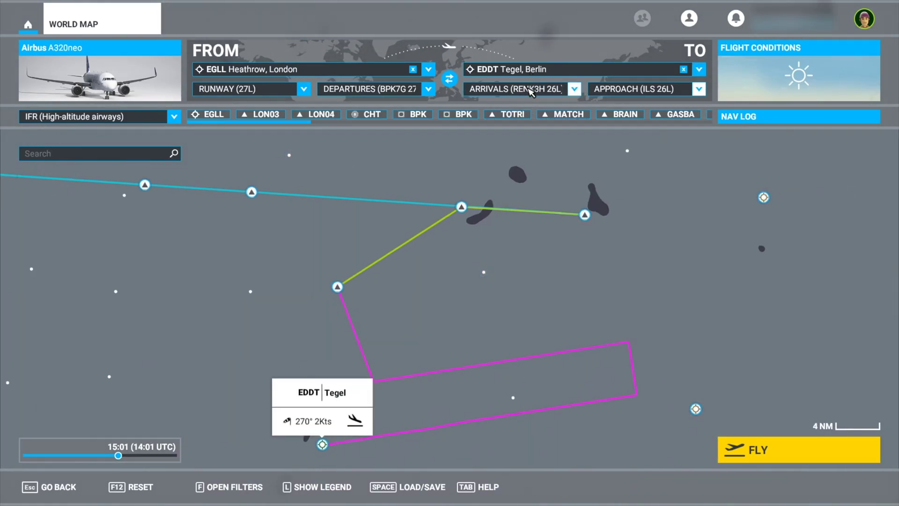
Step: Pick NUKR3V 26L, briefly try AKUD4V 26L, then return to NUKR3V 26L
click(531, 92)
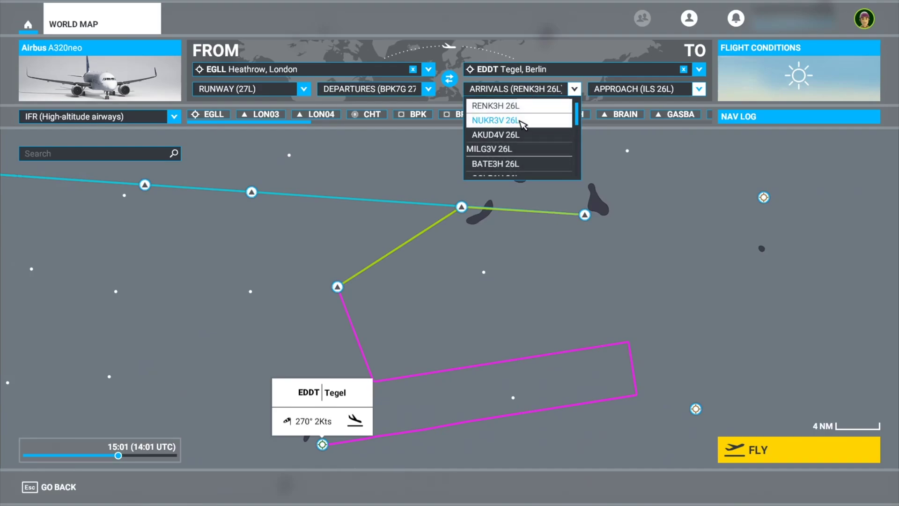
click(522, 121)
scroll(480, 173, down, 3)
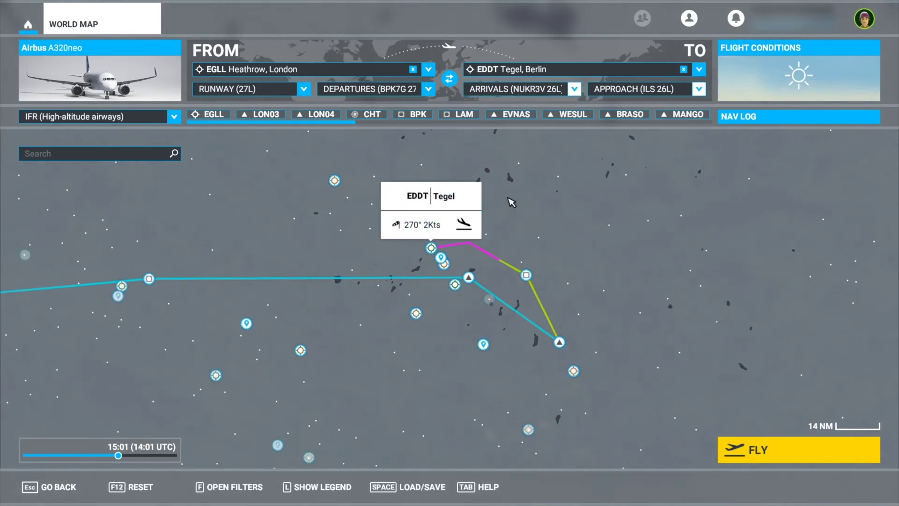
click(511, 92)
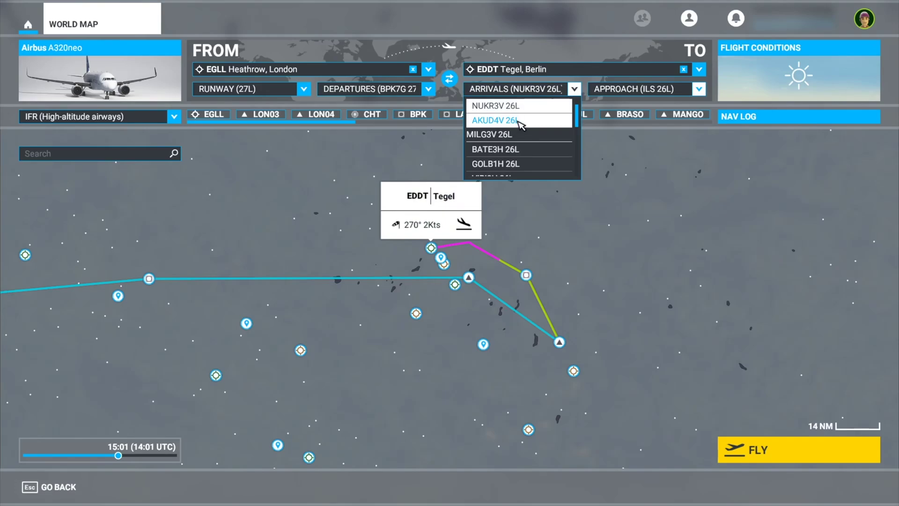
click(519, 122)
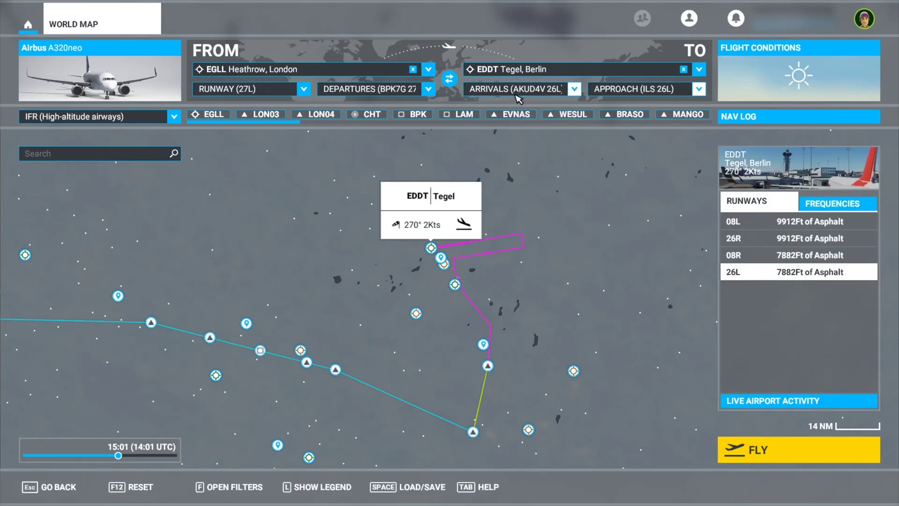
click(518, 99)
scroll(505, 152, up, 4)
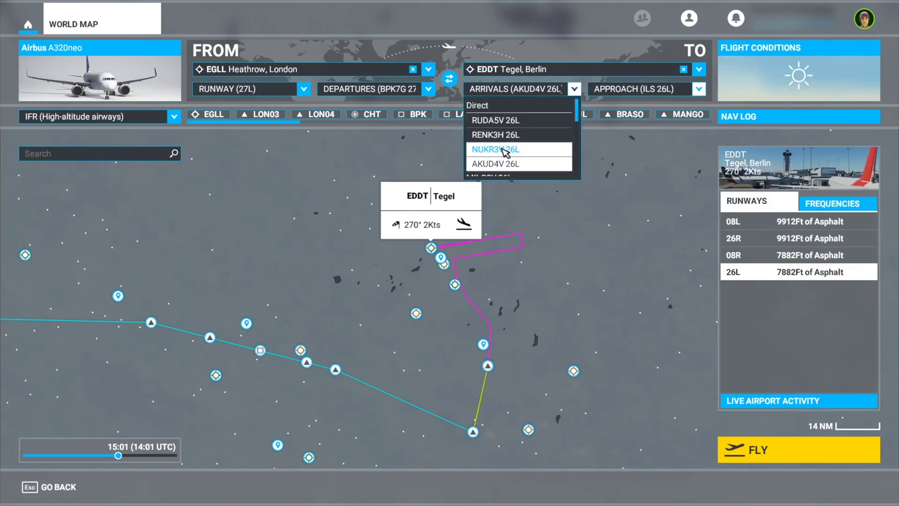
click(504, 152)
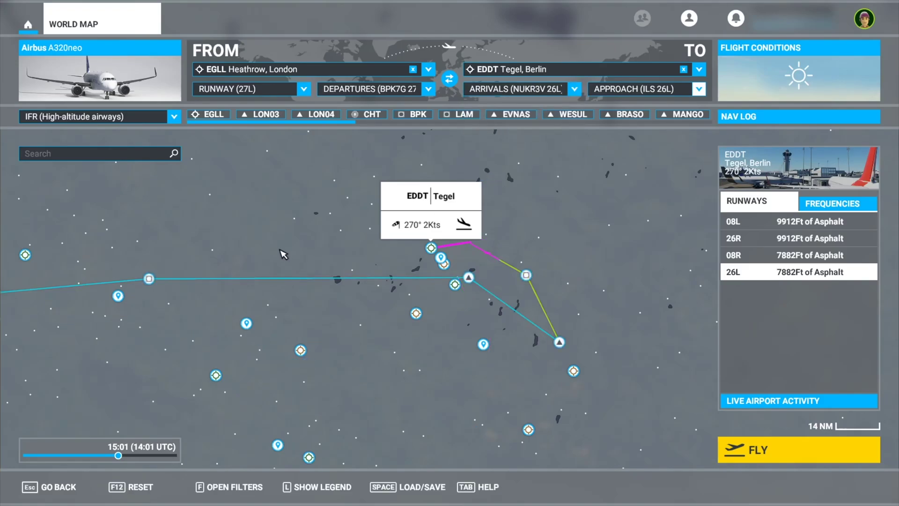
Step: Zoom out and pan the world map to show the entire 638 NM Heathrow–Tegel route
scroll(284, 255, down, 2)
drag(284, 254, 486, 321)
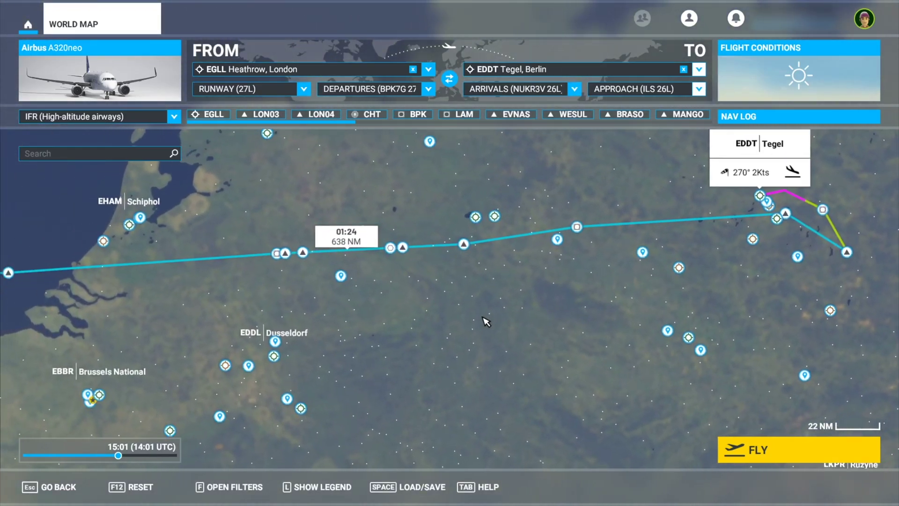
scroll(486, 321, down, 3)
drag(288, 325, 433, 300)
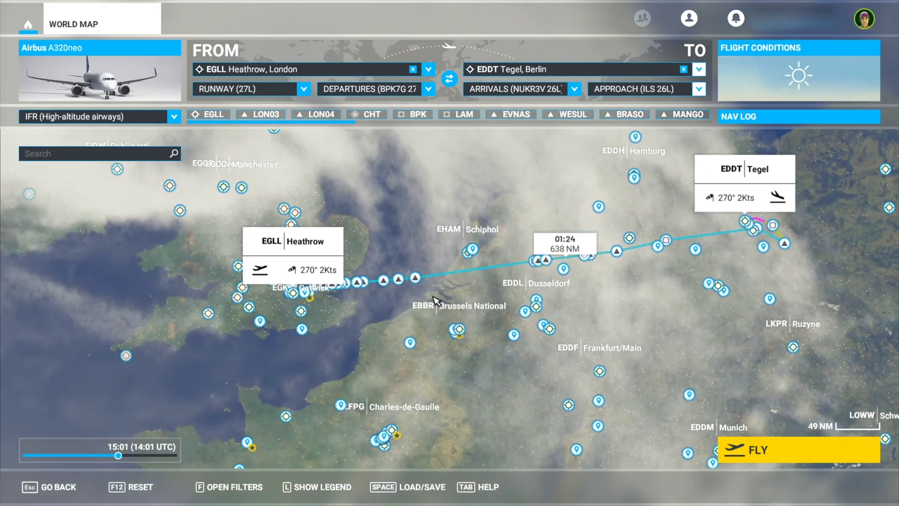
scroll(515, 197, up, 2)
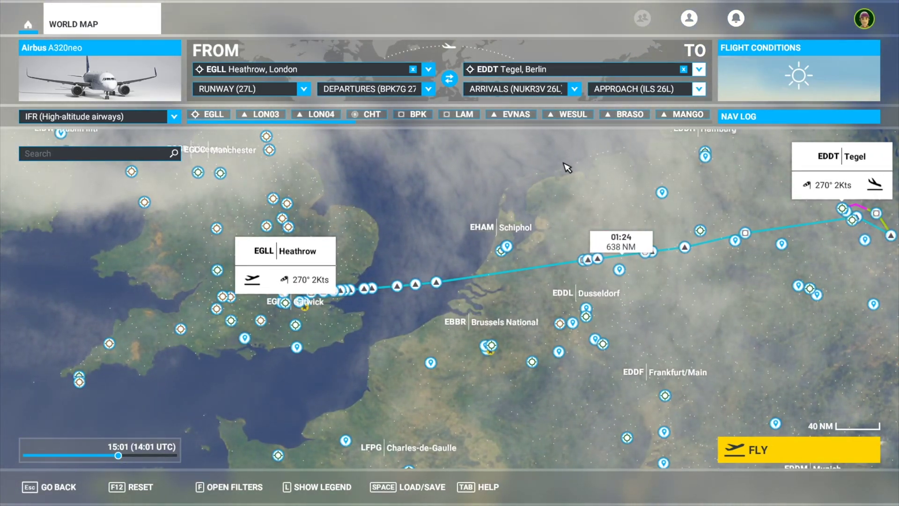
Step: In the NAV LOG, change the cruise altitude from 39000 Ft to 25000 Ft
click(731, 119)
scroll(412, 370, up, 15)
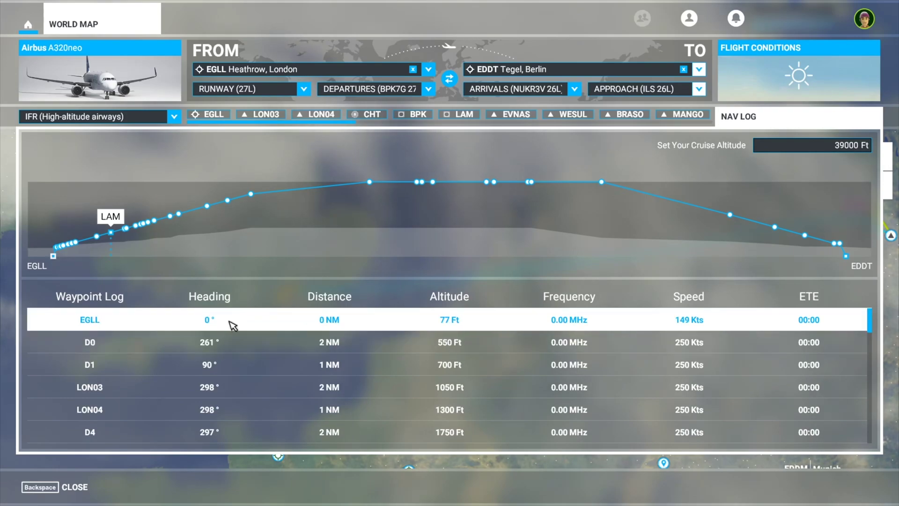
scroll(342, 361, down, 10)
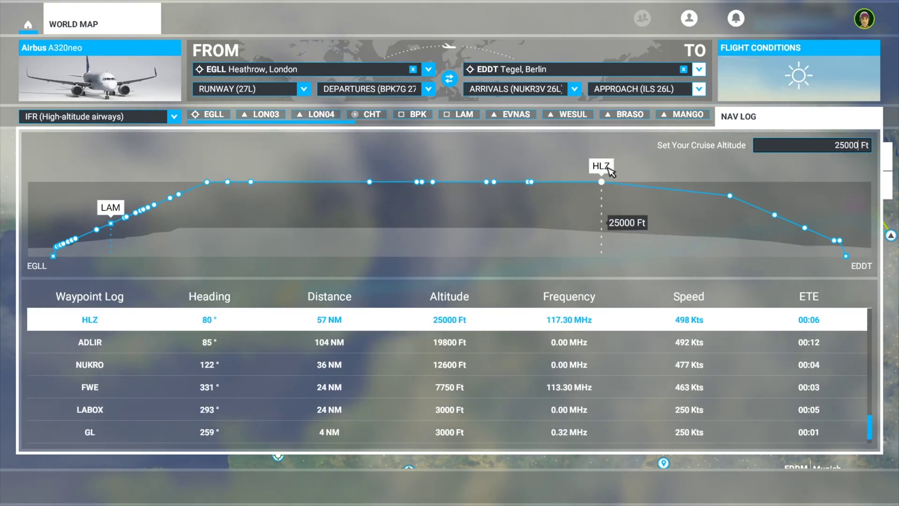
click(787, 121)
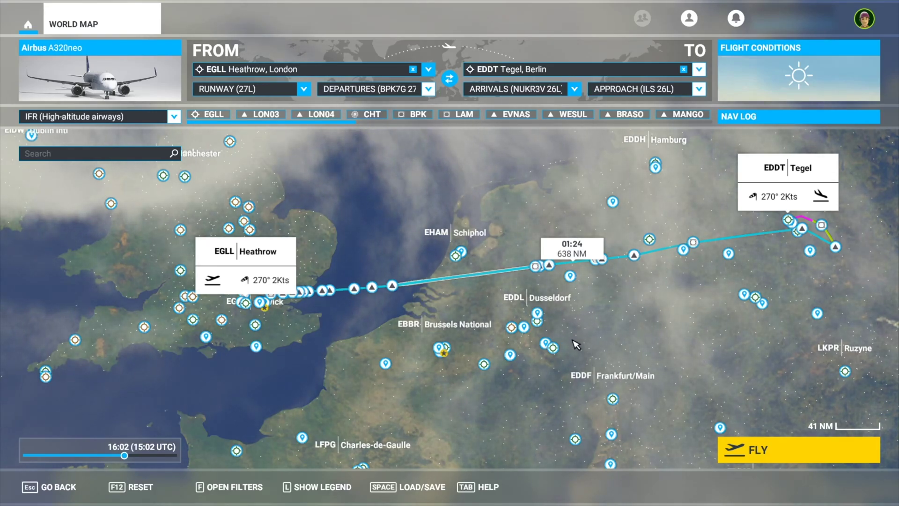
Step: Add Duisburg and Amsterdam Centraal railway station as waypoints on the route
scroll(588, 305, up, 3)
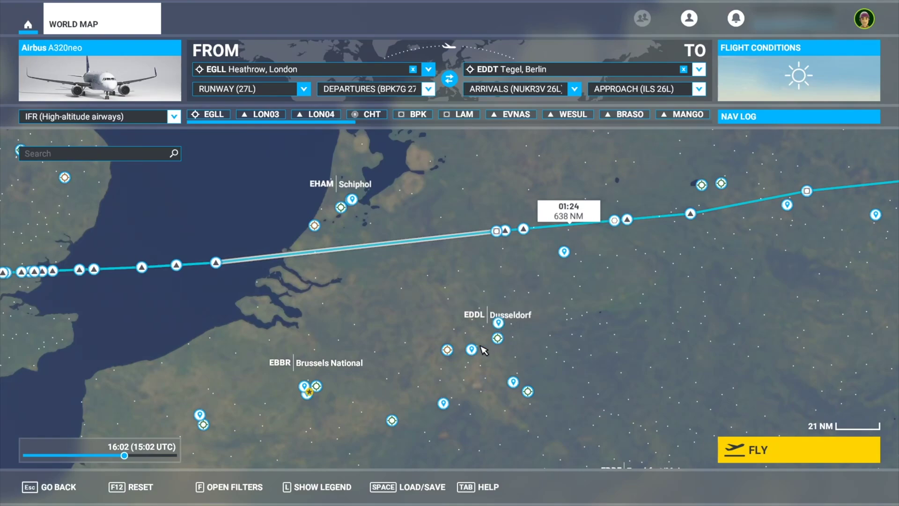
click(499, 323)
scroll(505, 262, up, 2)
scroll(466, 261, up, 3)
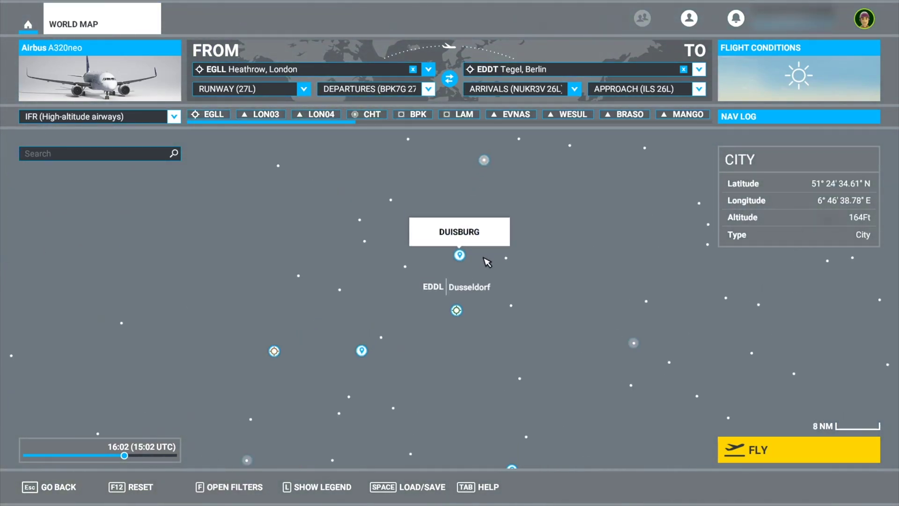
scroll(485, 265, down, 3)
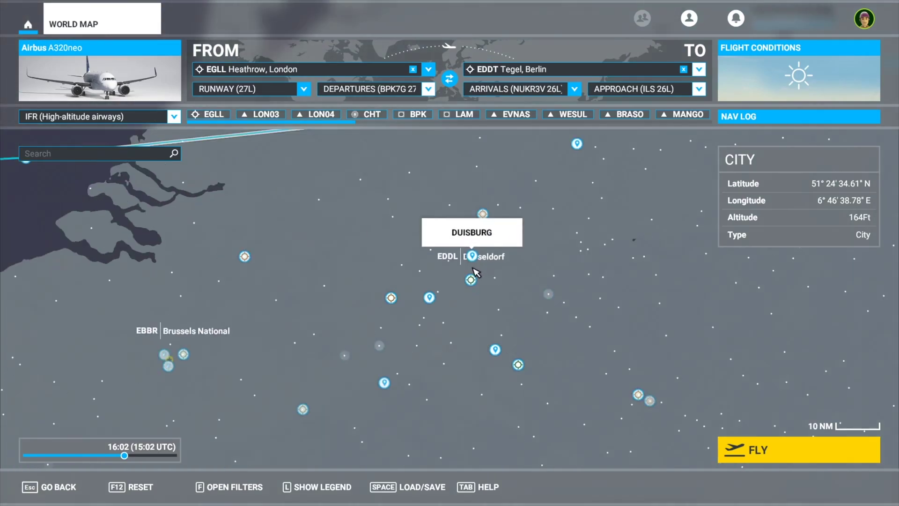
click(473, 262)
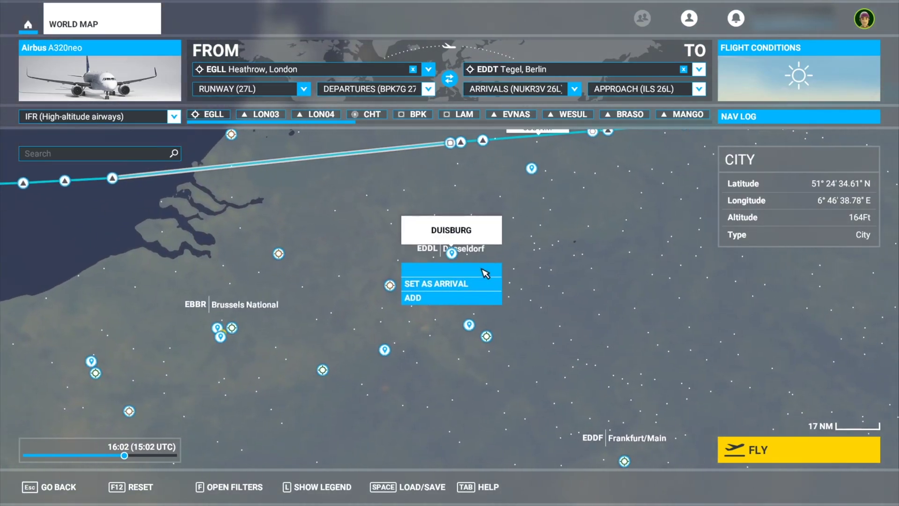
click(438, 298)
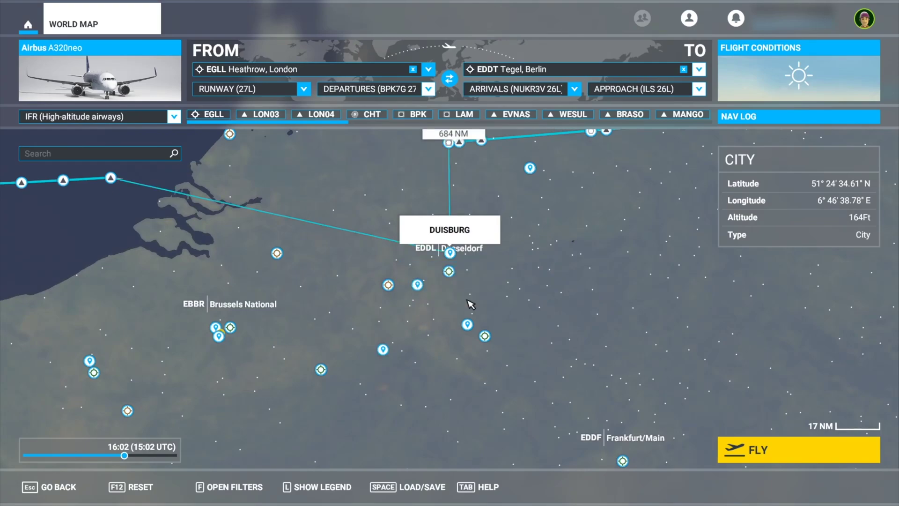
scroll(352, 266, down, 2)
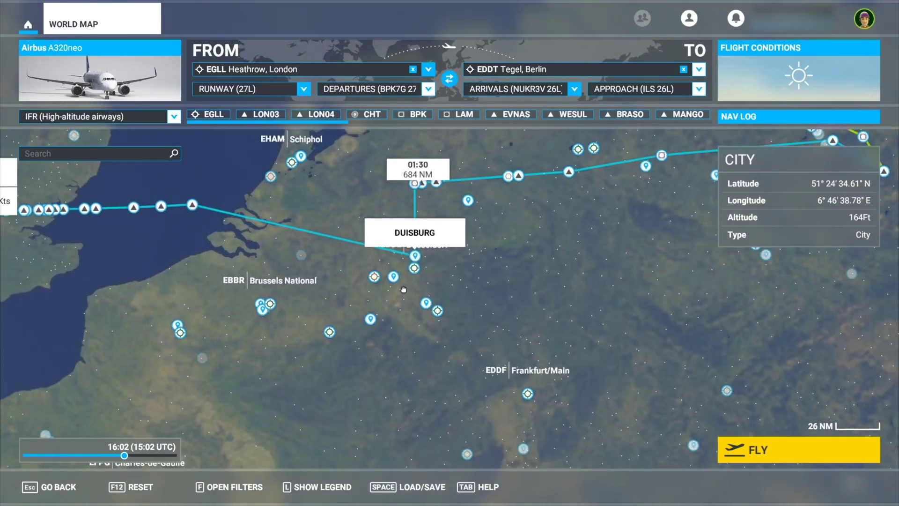
scroll(445, 282, up, 8)
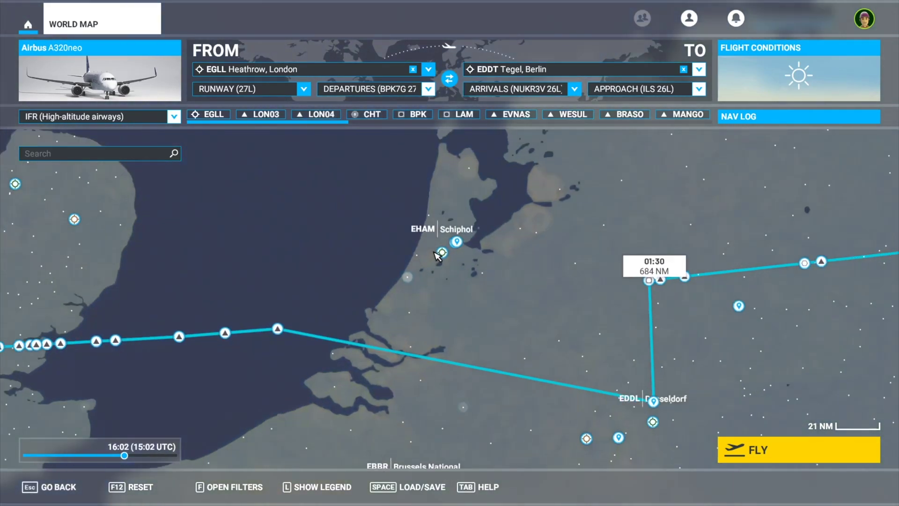
click(473, 223)
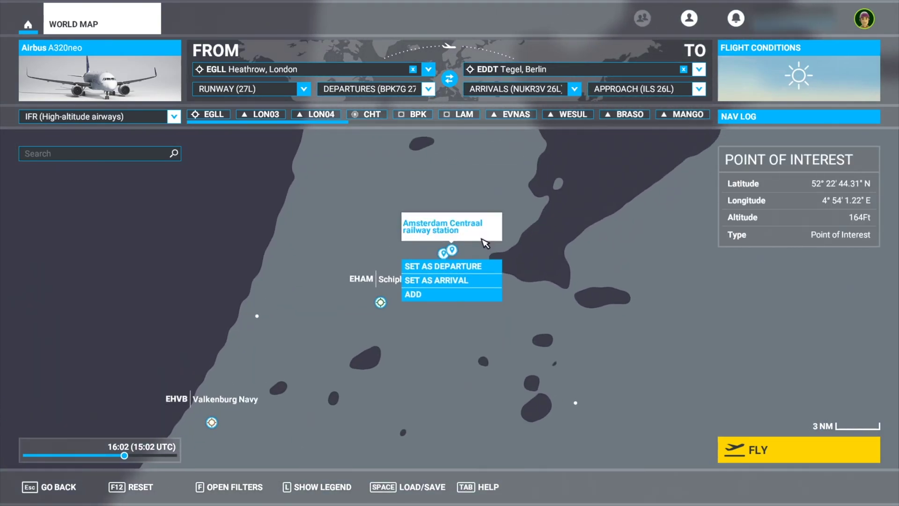
click(459, 295)
Step: Remove the RKN waypoint from the flight plan
scroll(473, 387, down, 5)
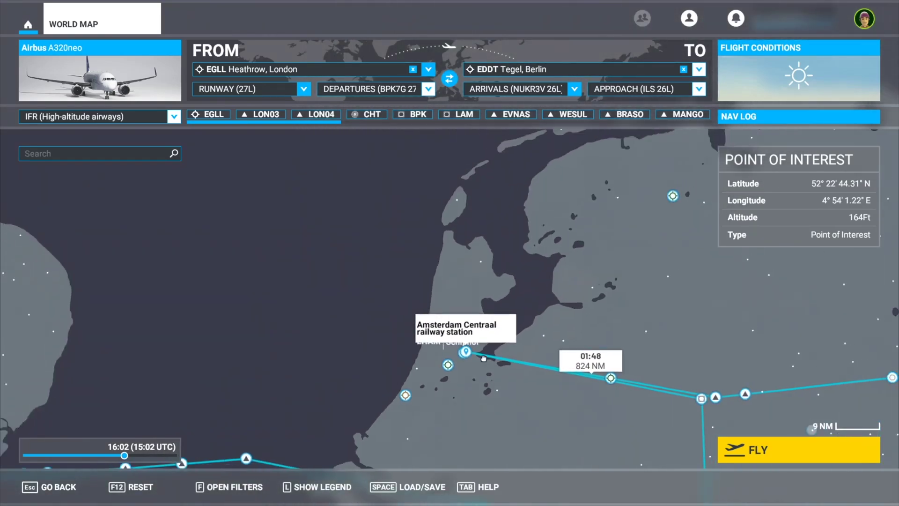
click(634, 306)
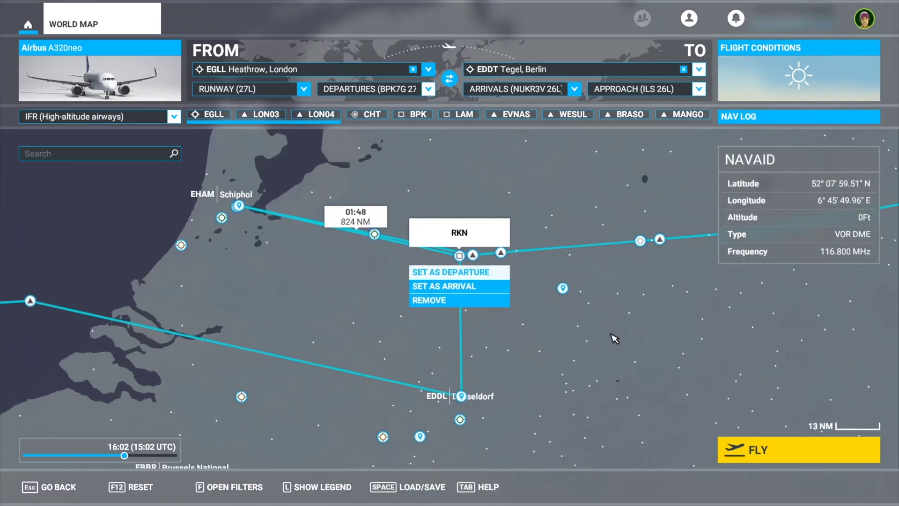
click(431, 299)
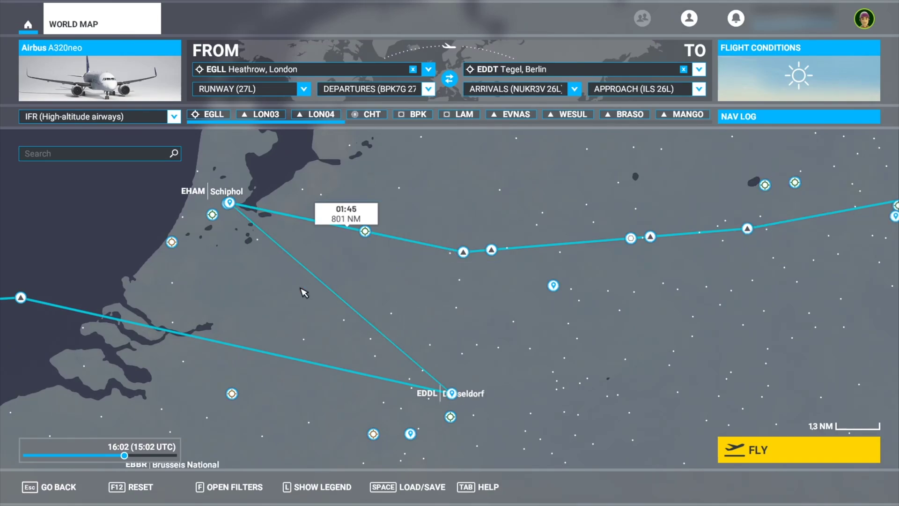
scroll(298, 300, down, 4)
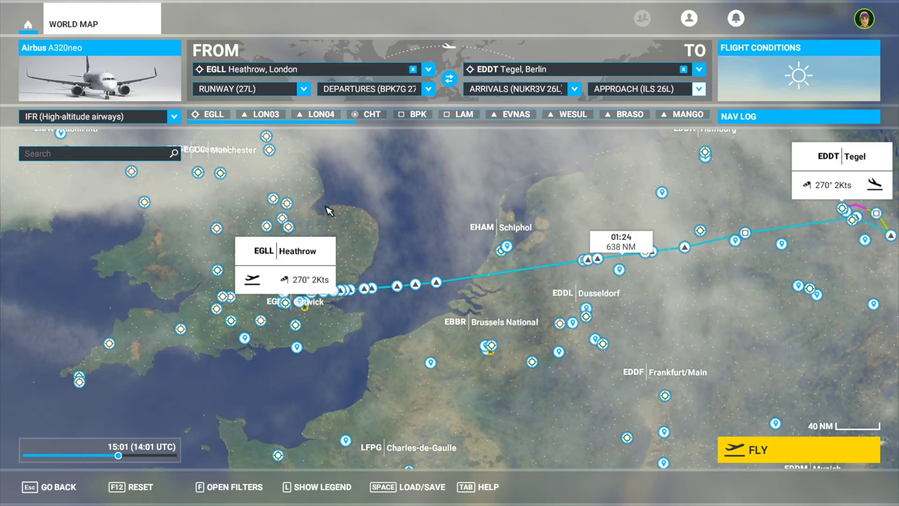
Step: Open the Load / Save Flight Files dialog from the bottom bar's LOAD/SAVE button
click(416, 487)
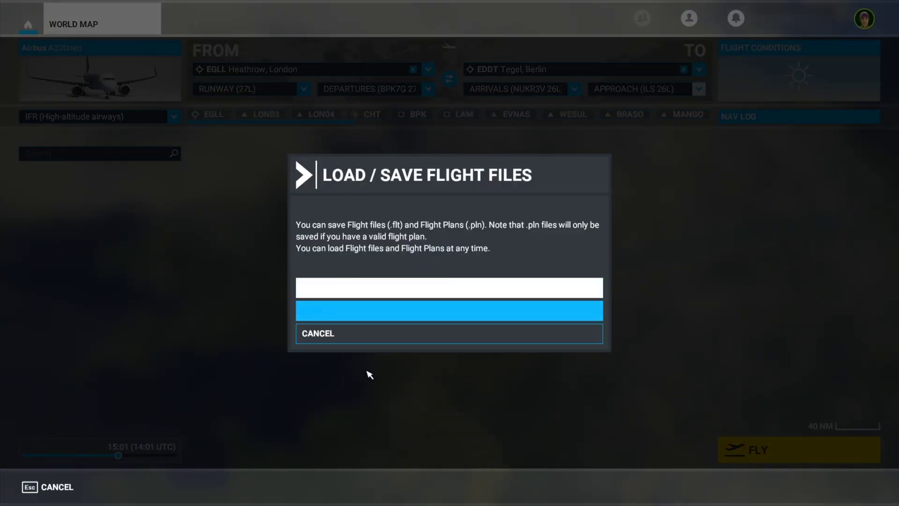